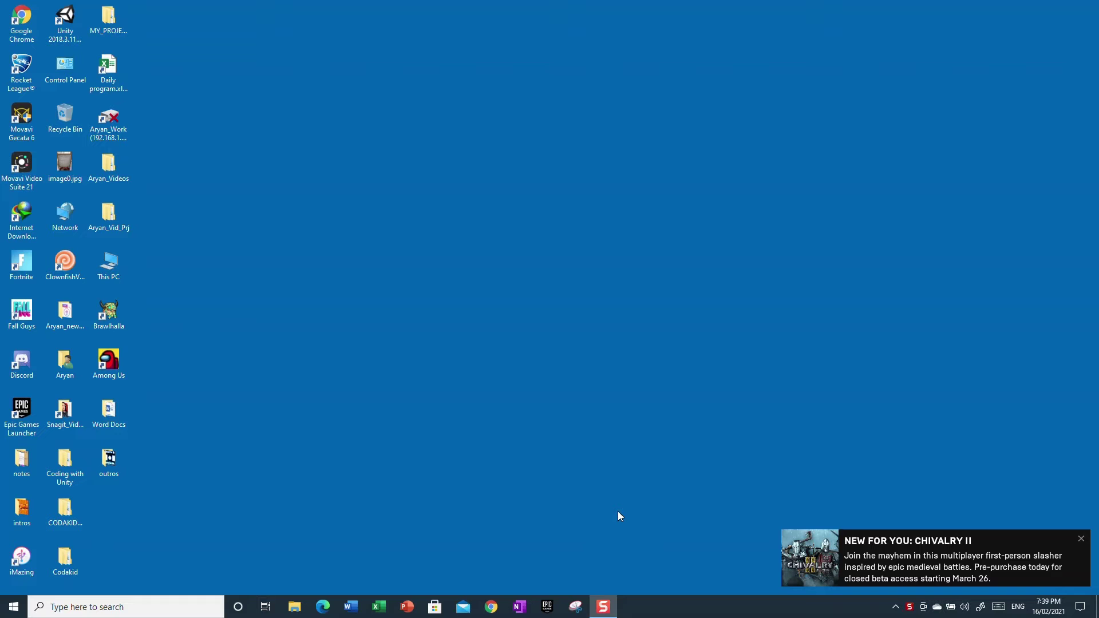
- Examine the race terrain in the scene from several angles, including its outer cliffs, edges and valley floor
left_click(1081, 540)
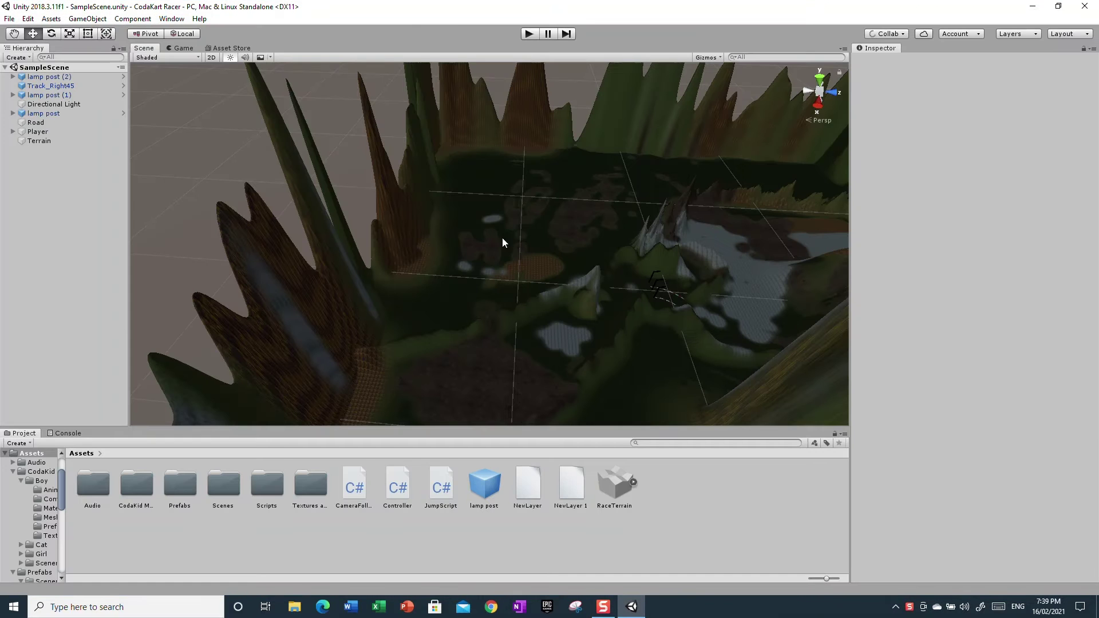
left_click_drag(596, 275, 508, 345, "alt")
key("w")
right_click_drag(507, 345, 693, 154)
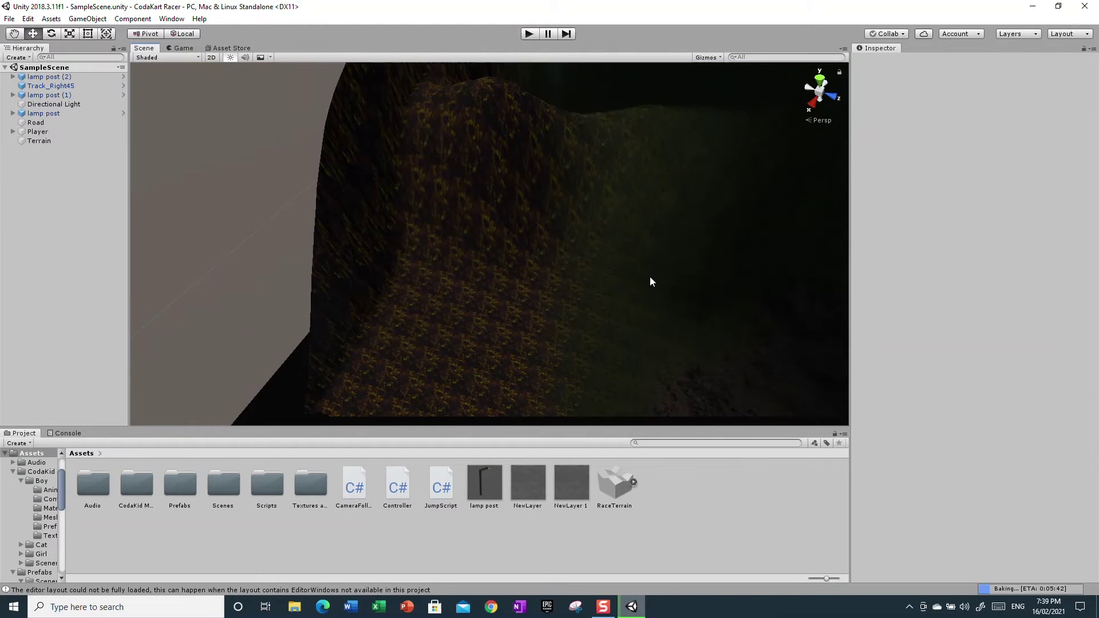
right_click_drag(650, 282, 486, 196)
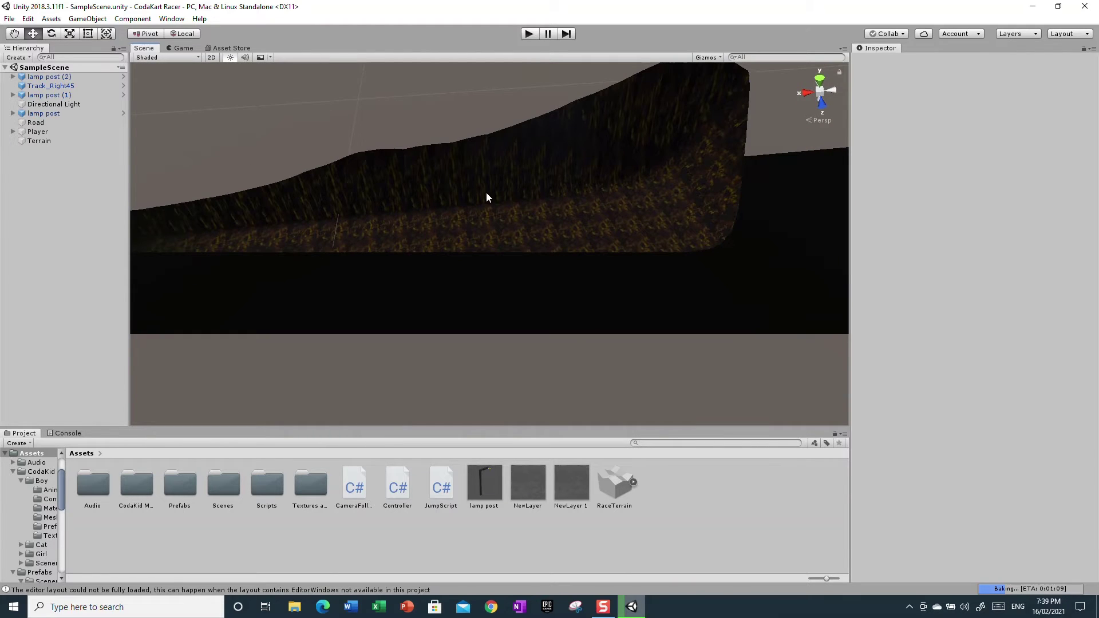
right_click_drag(496, 240, 621, 342)
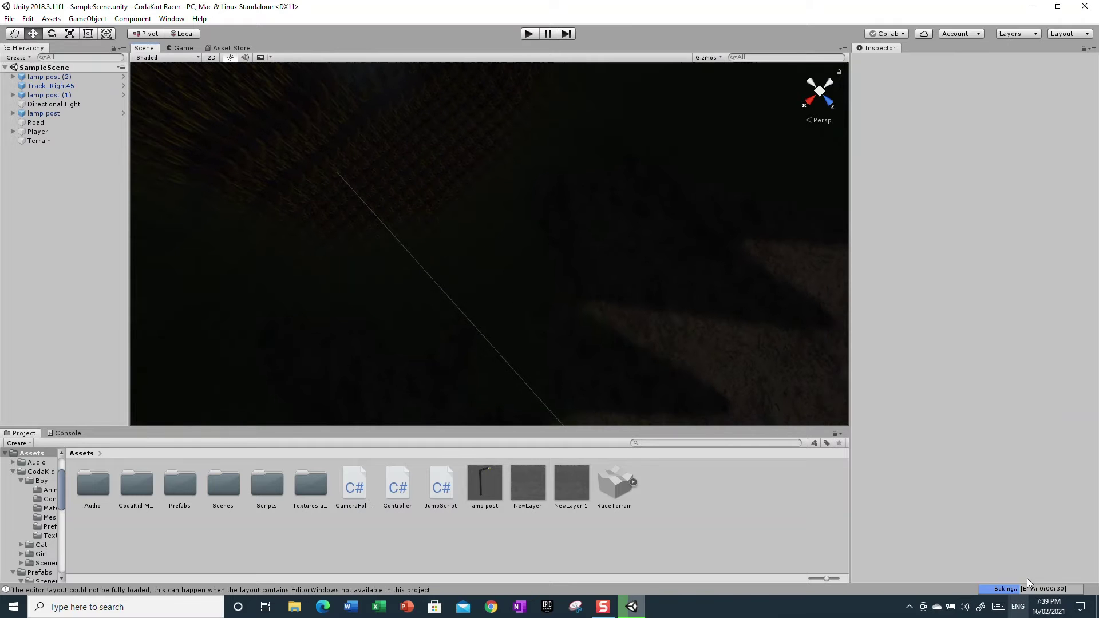
right_click_drag(749, 358, 959, 76)
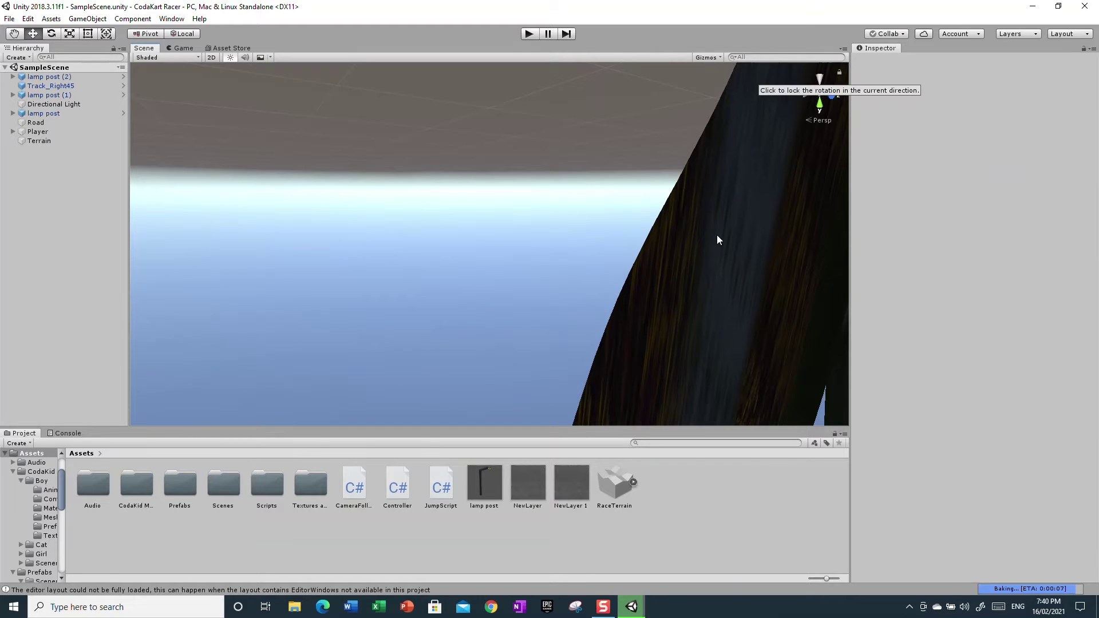
right_click_drag(719, 239, 1097, 239)
right_click_drag(720, 270, 759, 130)
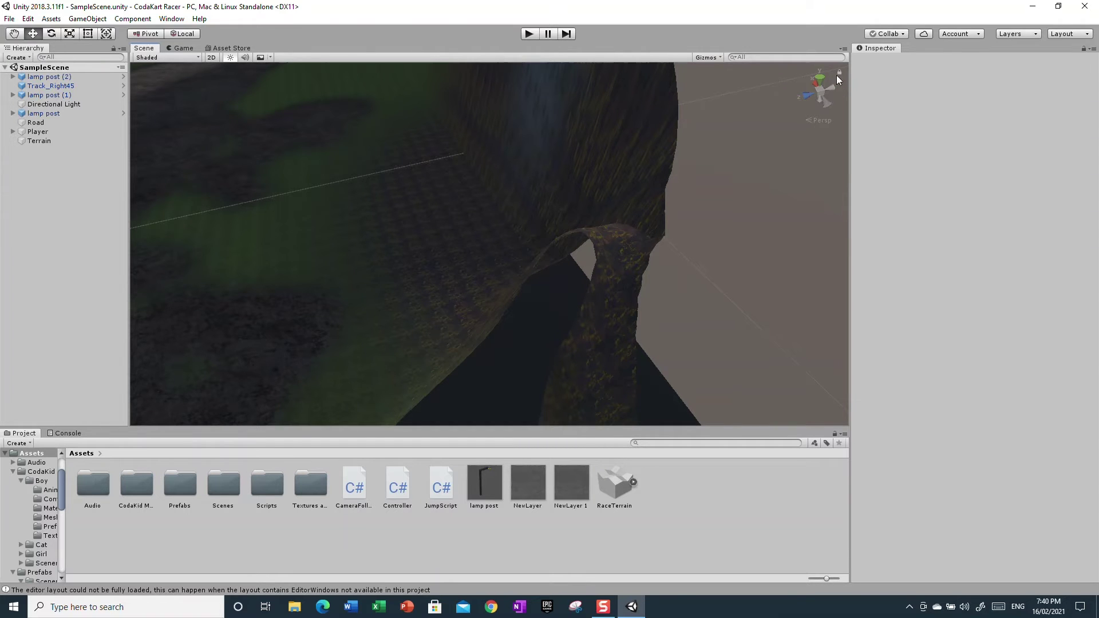
middle_click_drag(839, 74, 668, 199)
key("w")
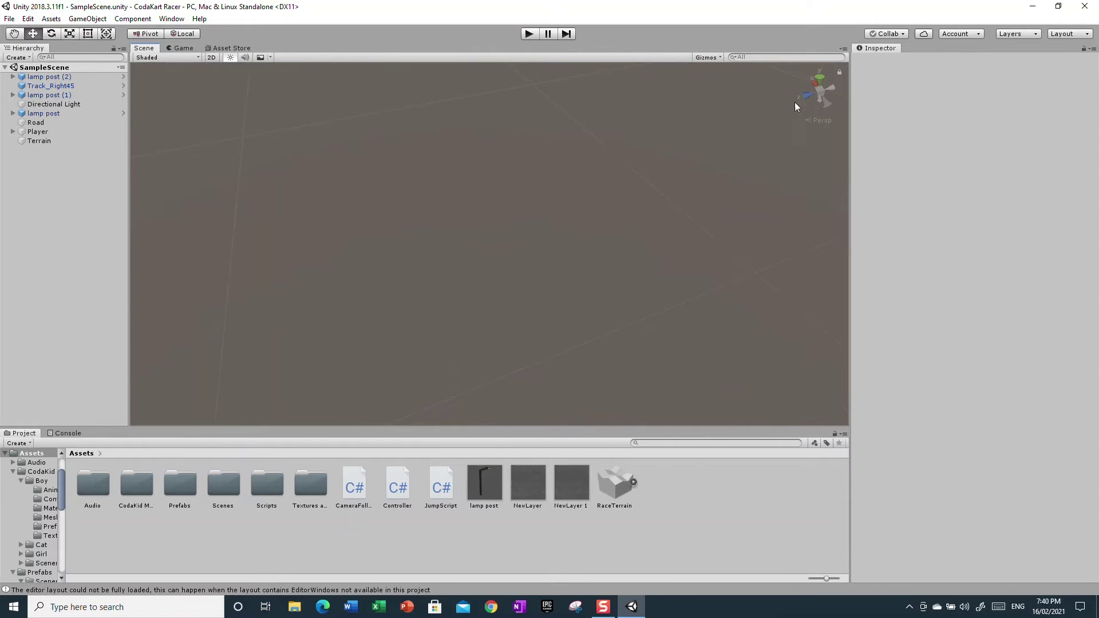
right_click_drag(630, 234, 822, 235)
key("w")
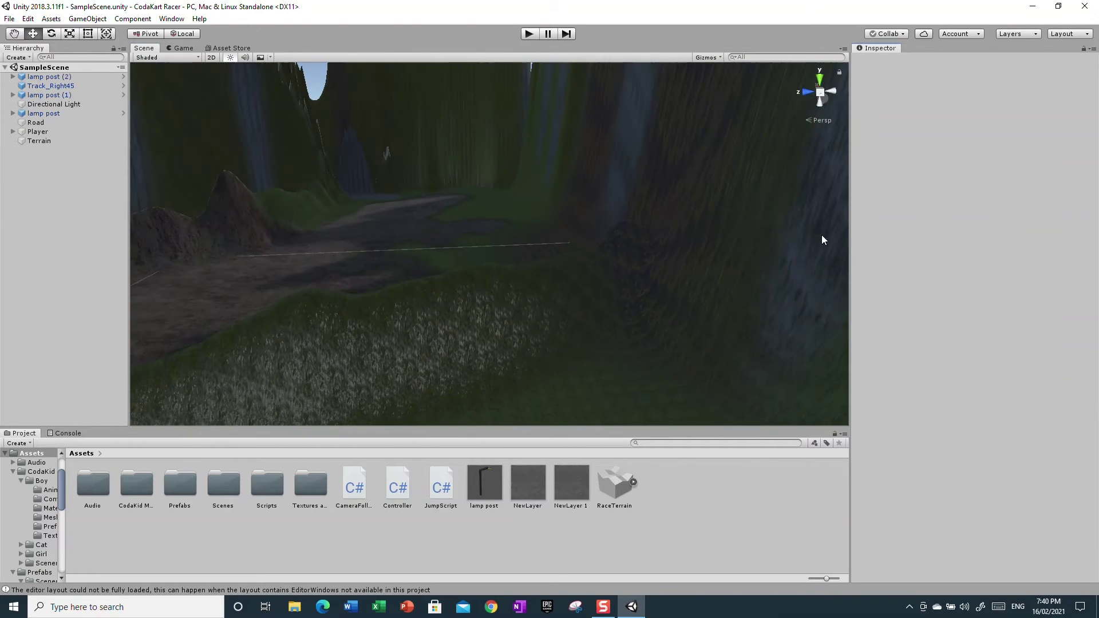
right_click_drag(817, 188, 895, 265)
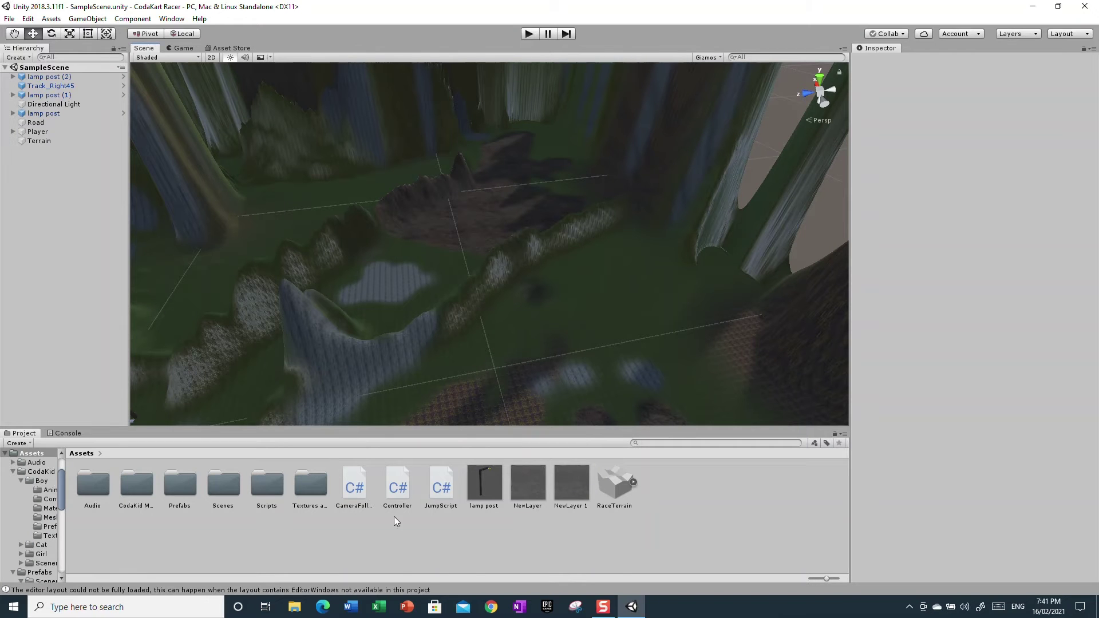
- Select the Terrain object and activate Paint Texture with the brown dirt layer
left_click(57, 139)
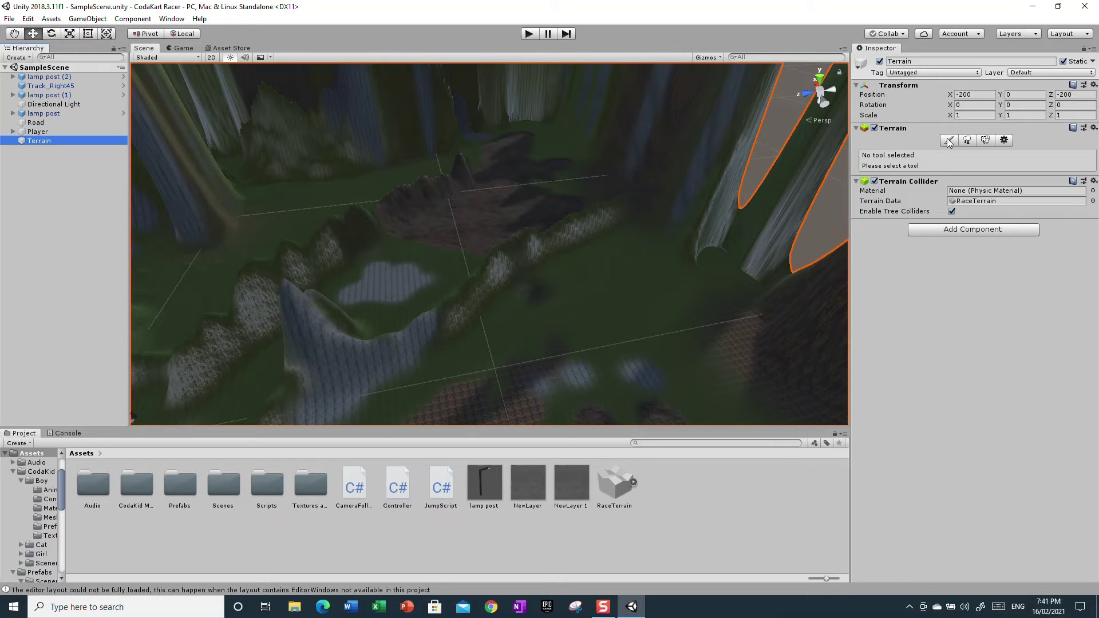
left_click(948, 140)
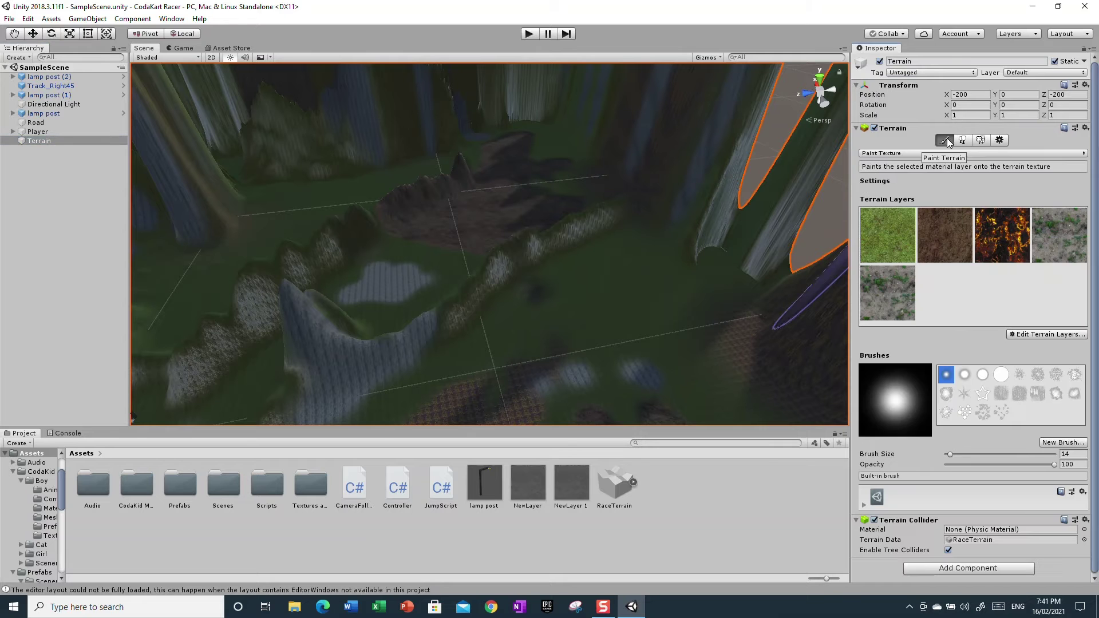
left_click(931, 248)
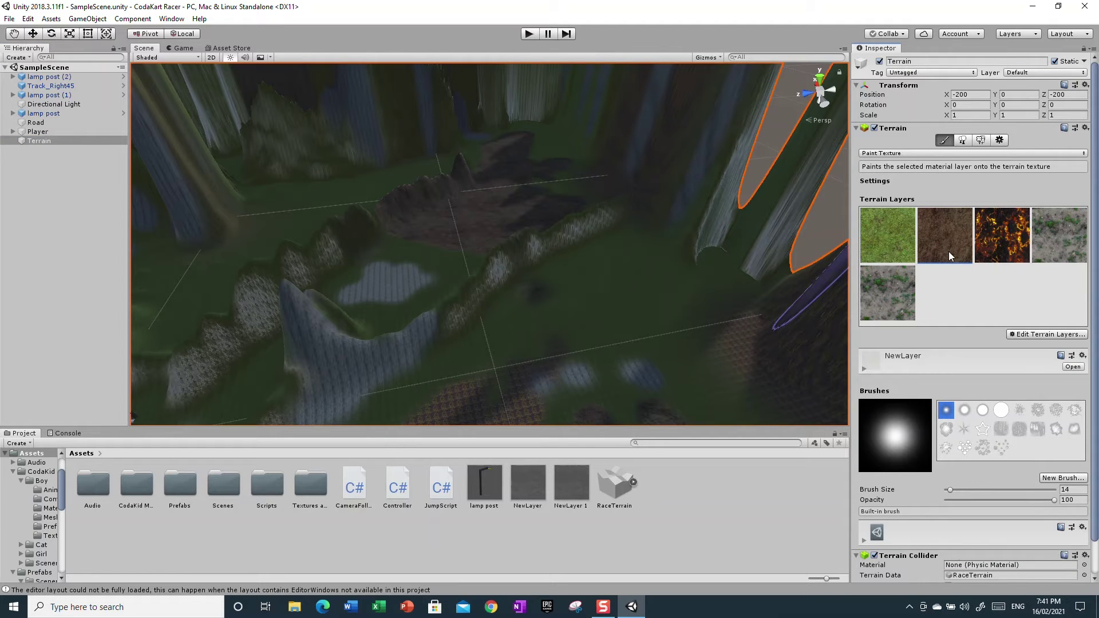
scroll(1054, 326, "down", 3)
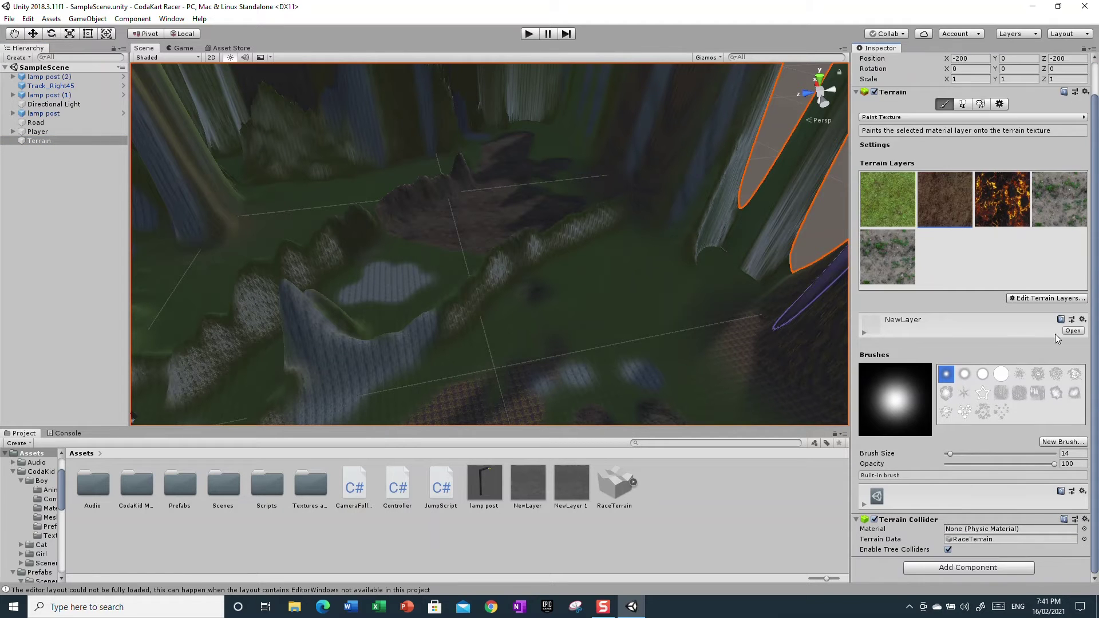
scroll(1014, 440, "up", 3)
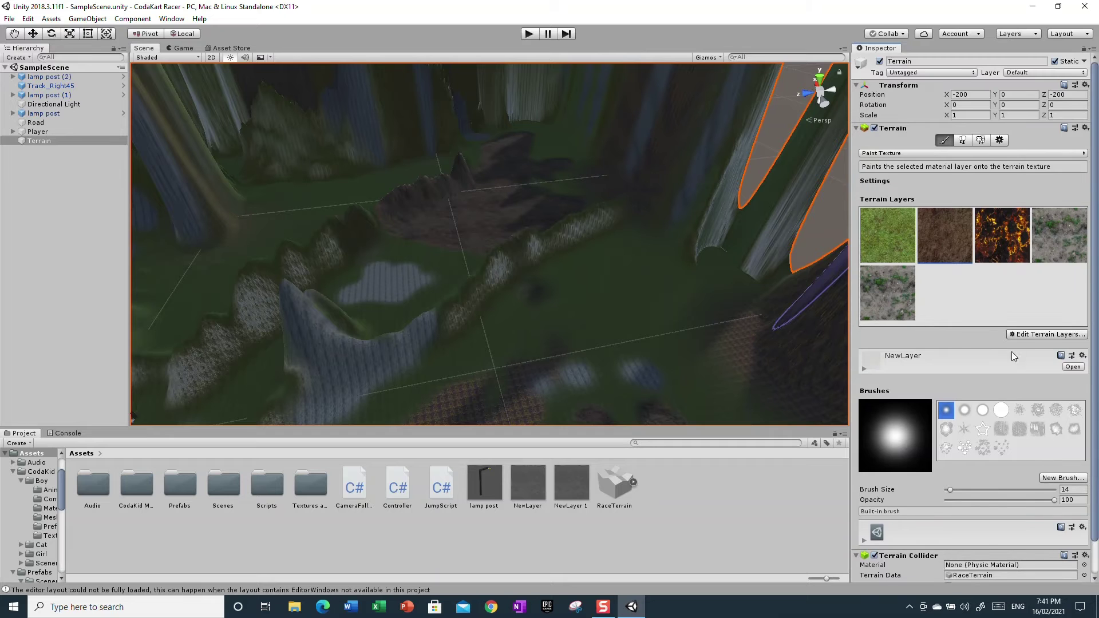
- Create a new terrain layer from the mossy, rocky diffuse texture and make it the active paint layer
left_click(1036, 336)
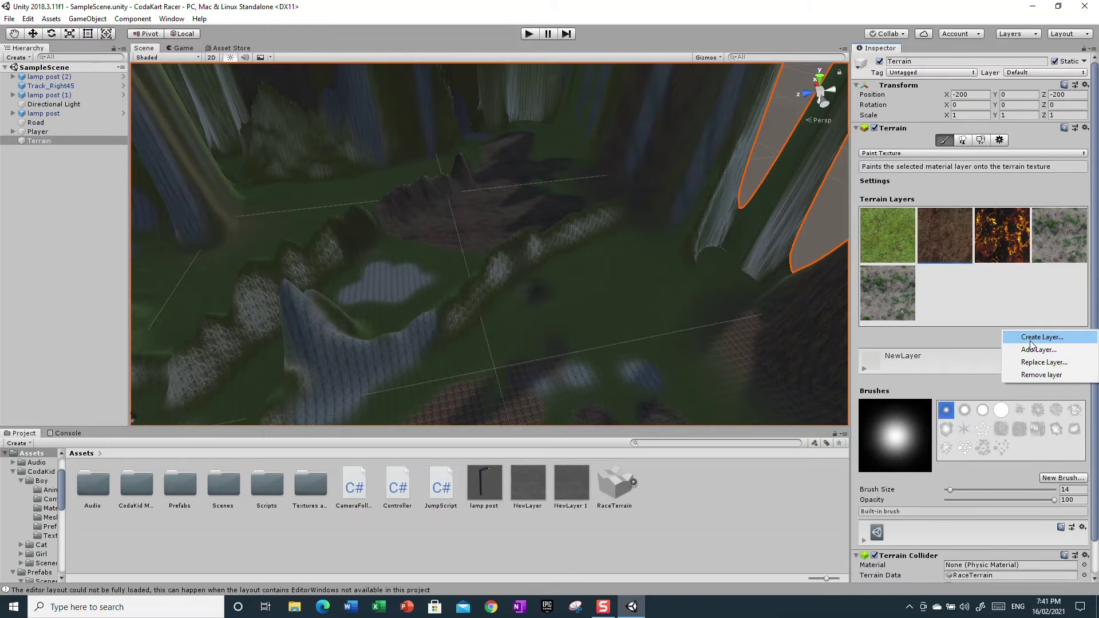
left_click(984, 338)
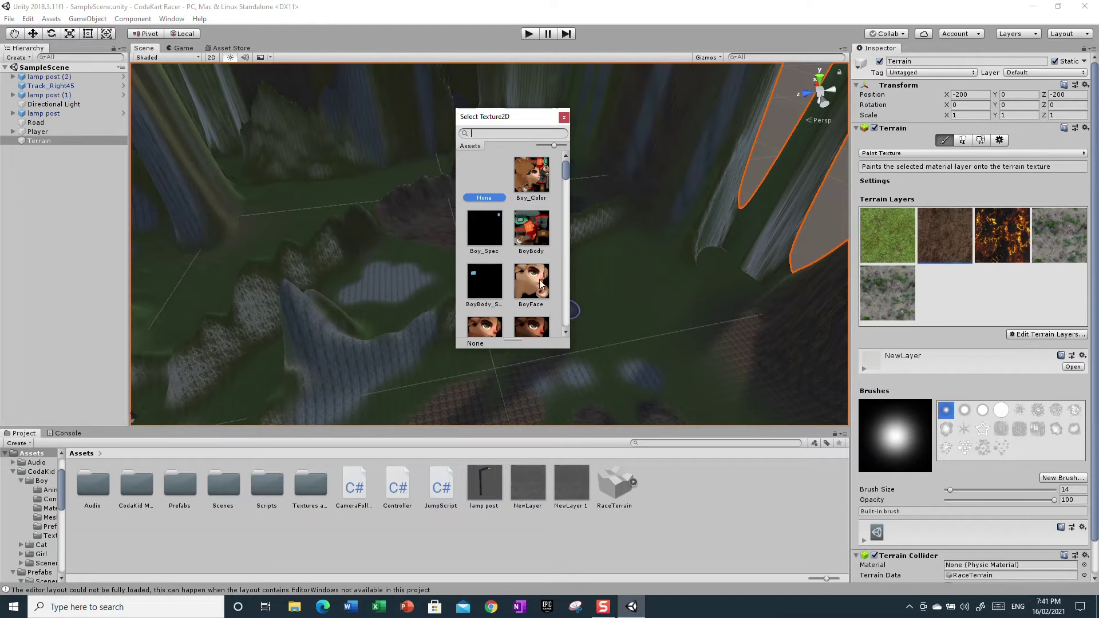
scroll(524, 267, "down", 6)
scroll(523, 266, "down", 1)
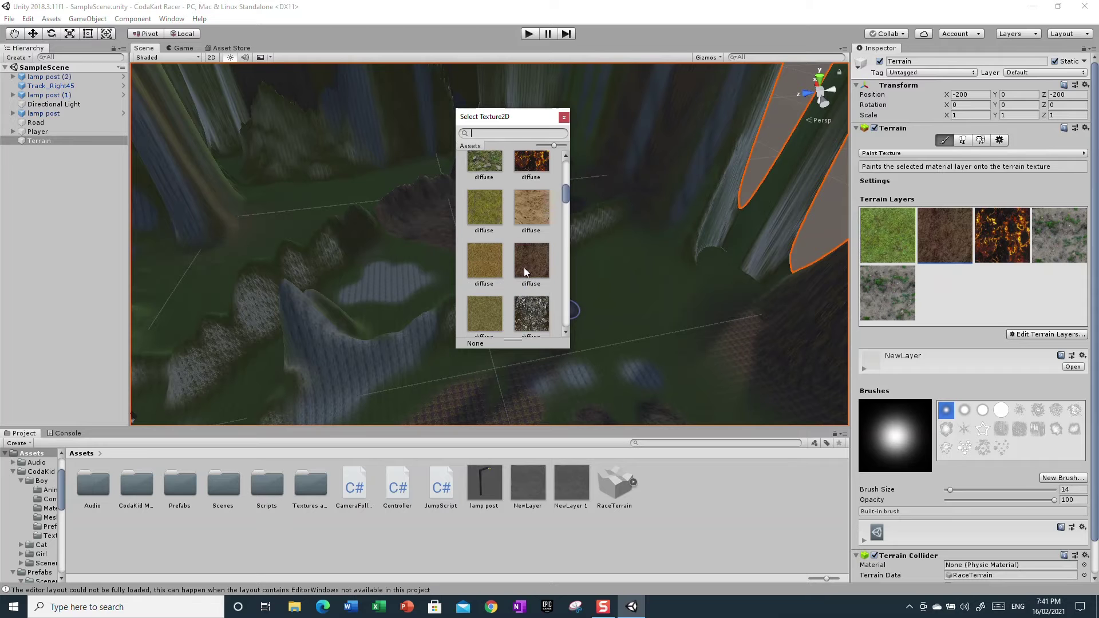
left_click(530, 253)
left_click(491, 199)
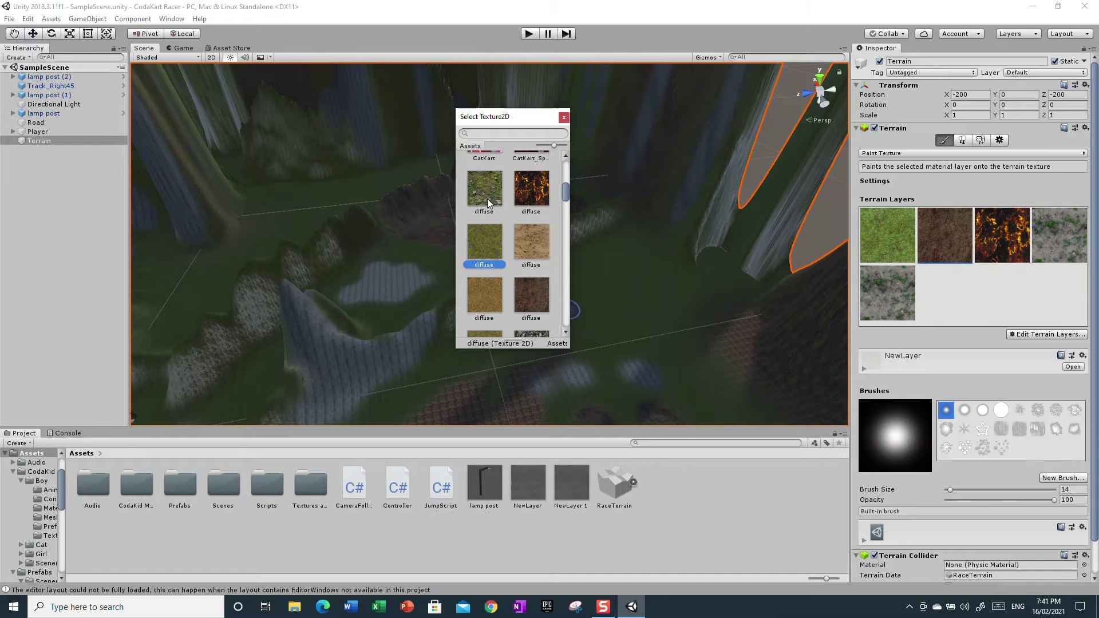
double_click(489, 198)
left_click(944, 307)
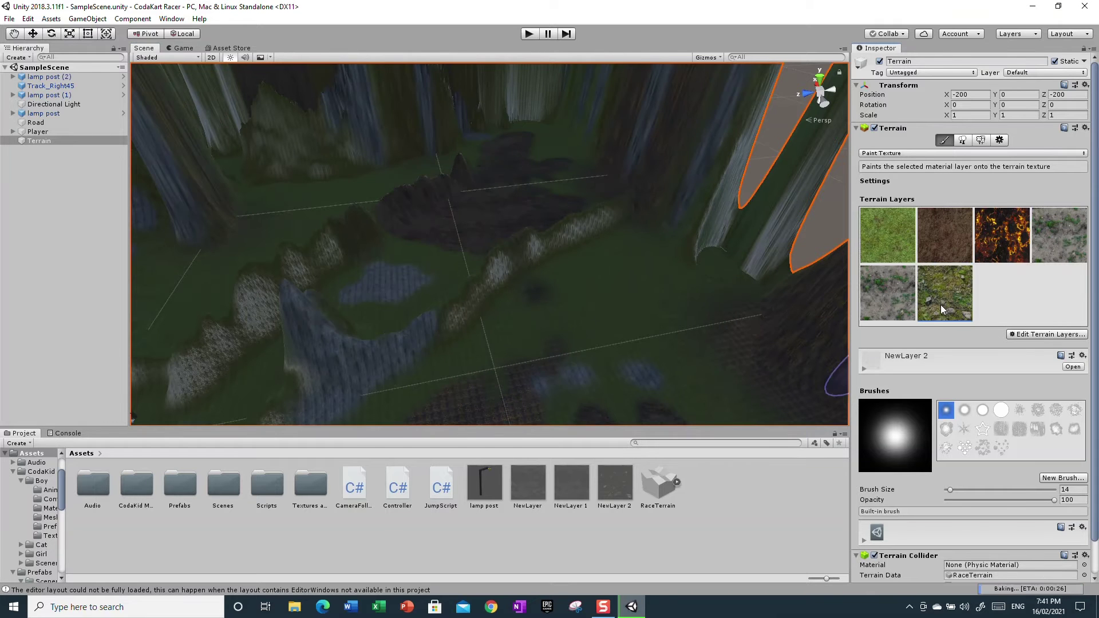
- Paint the mossy rock layer onto the grass along the foot of the ridge, using brush size 14 and opacity 100
left_click_drag(617, 349, 745, 340, "alt")
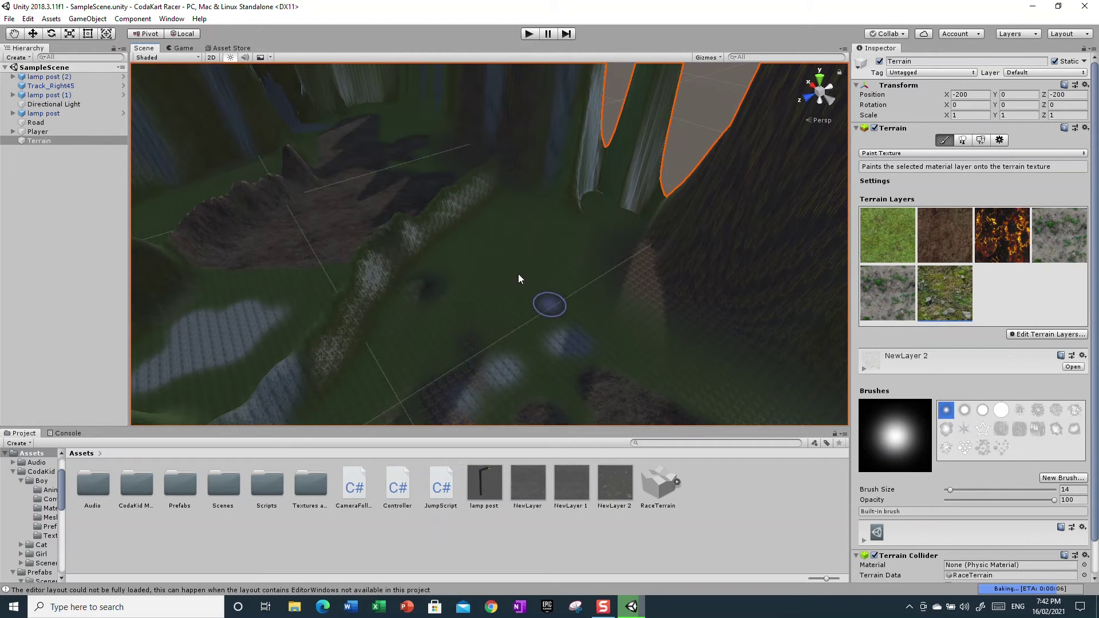
left_click_drag(535, 321, 536, 274, "alt")
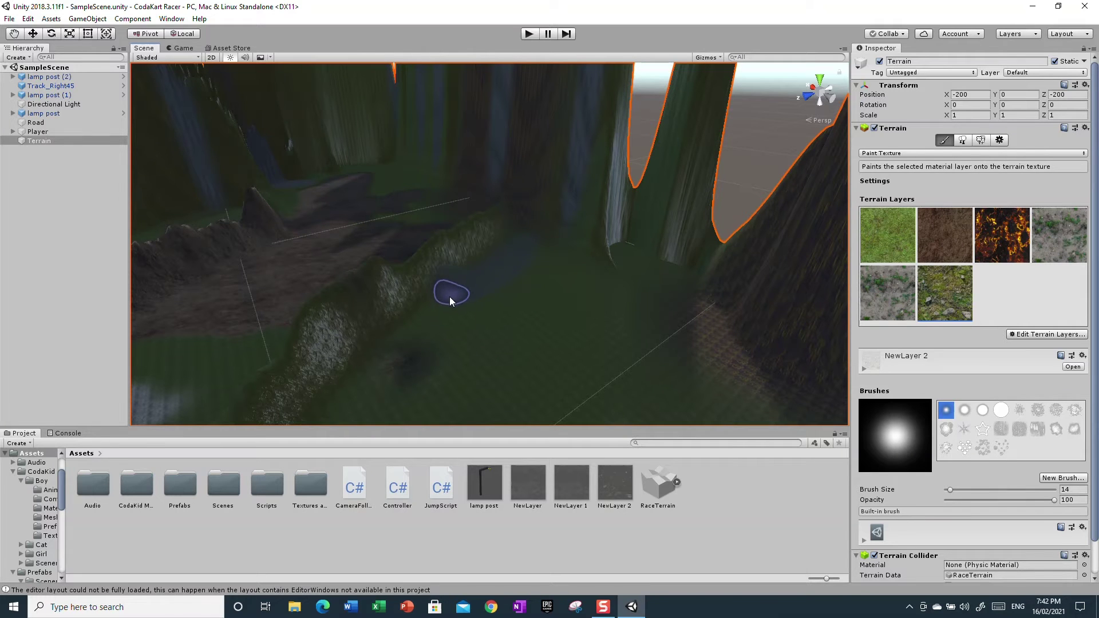
left_click(449, 296)
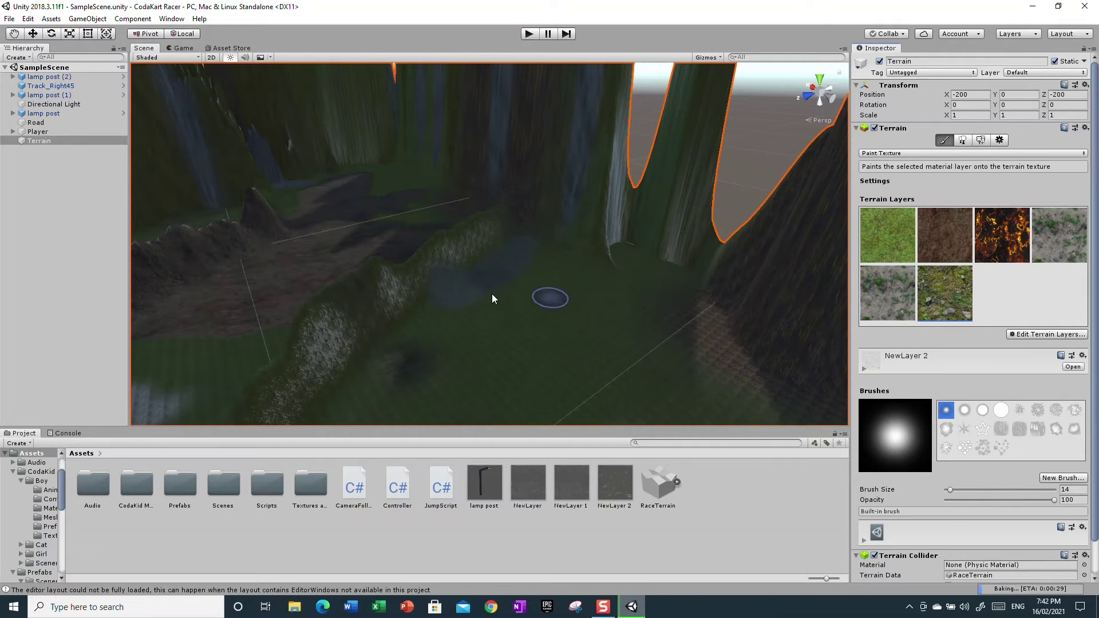
left_click_drag(435, 311, 400, 332)
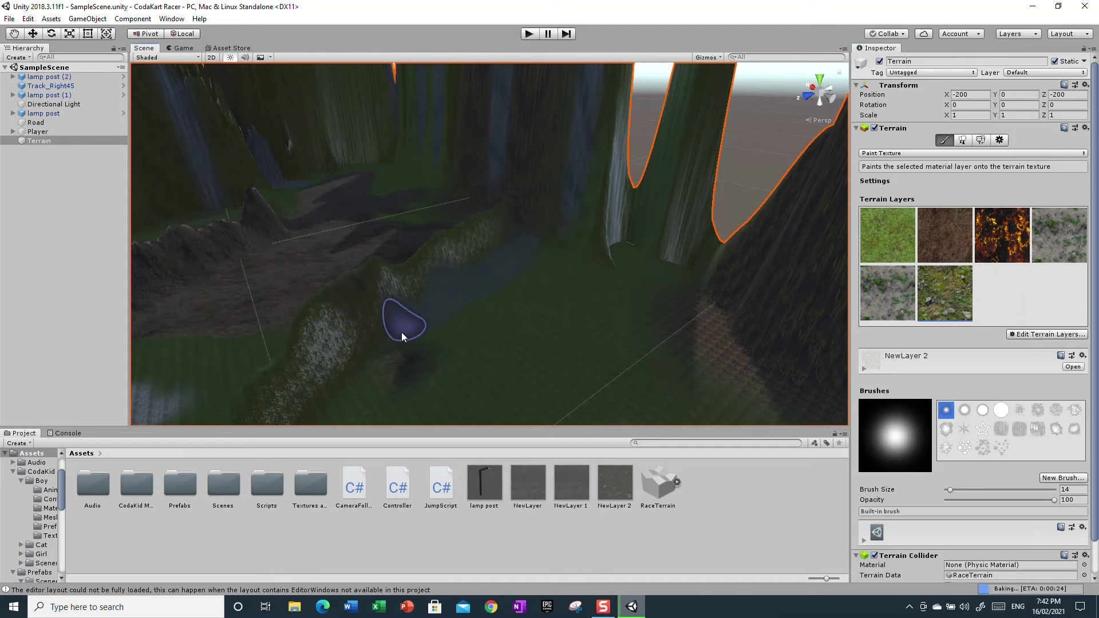
left_click_drag(360, 396, 353, 404)
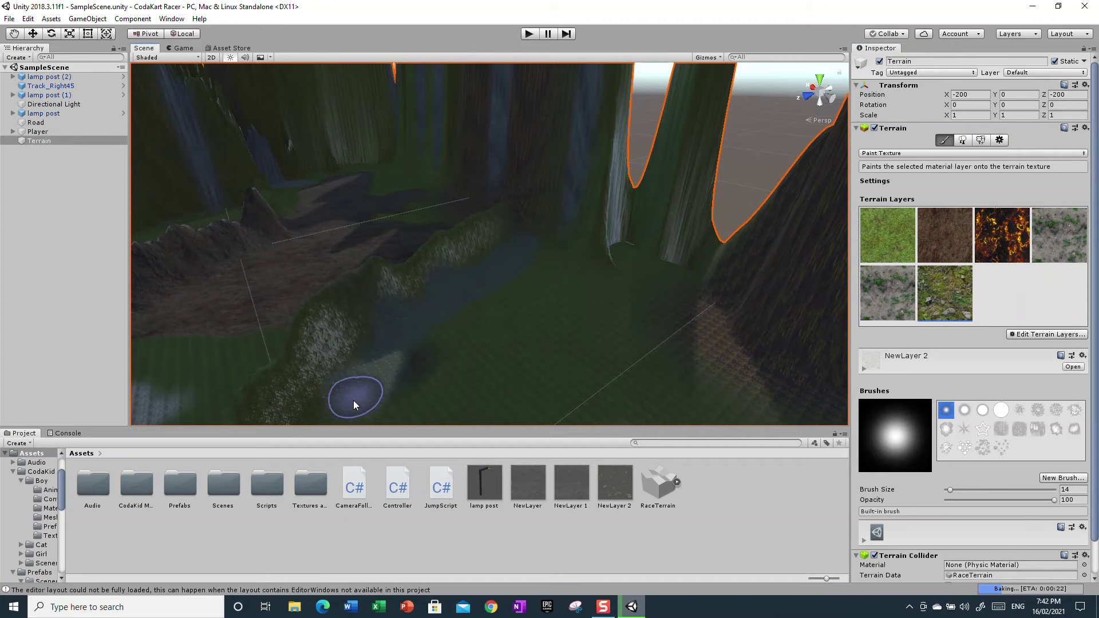
- Examine the painted ridge, the valley and the area around the track pieces, with the Terrain both selected and deselected
mouse_move(550, 392)
right_mouse_down()
mouse_move(525, 437)
mouse_move(467, 437)
mouse_move(465, 427)
mouse_move(445, 474)
mouse_move(572, 348)
mouse_move(666, 330)
mouse_move(561, 410)
right_mouse_up()
right_click_drag(560, 408, 294, 371)
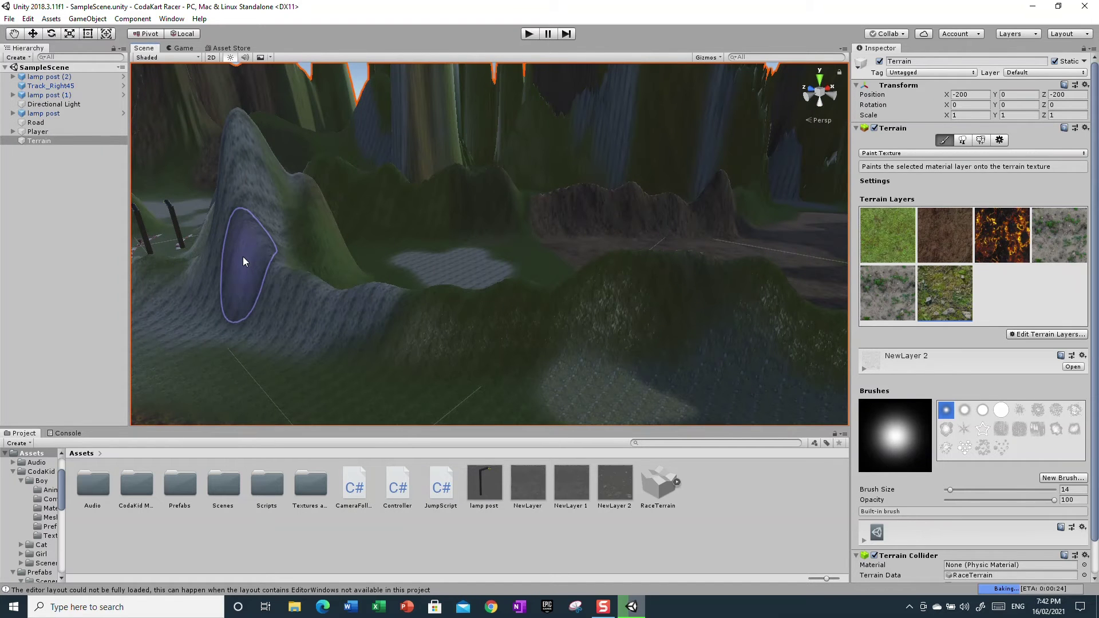
mouse_move(364, 338)
right_mouse_down()
mouse_move(301, 348)
mouse_move(460, 344)
right_mouse_up()
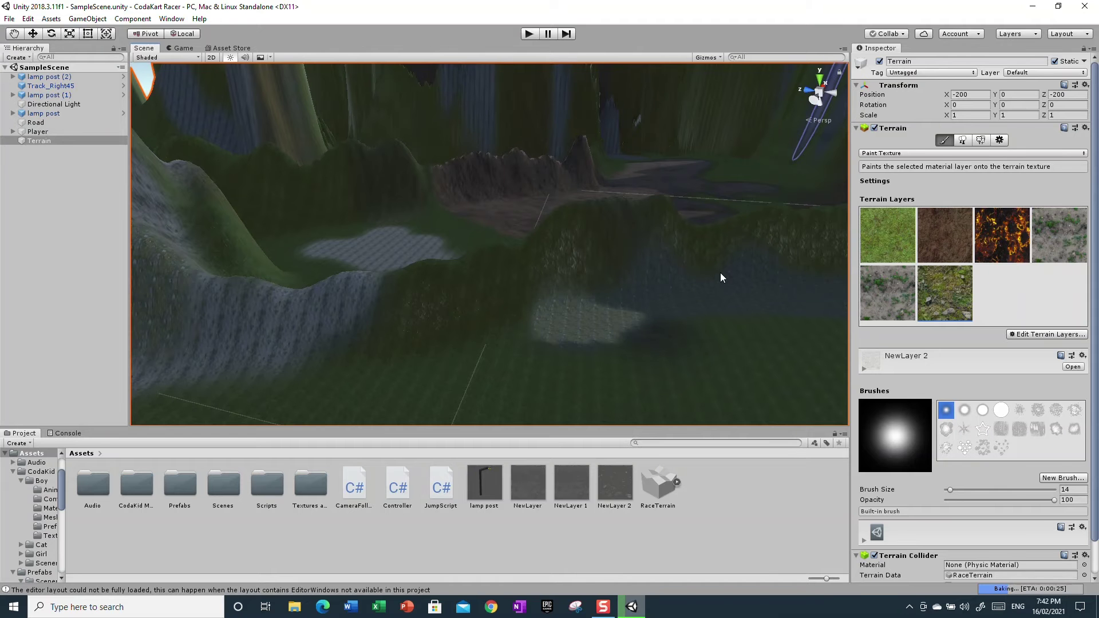
mouse_move(719, 272)
right_mouse_down()
mouse_move(673, 315)
mouse_move(503, 351)
mouse_move(610, 306)
mouse_move(473, 297)
mouse_move(581, 307)
mouse_move(647, 328)
mouse_move(473, 299)
mouse_move(441, 279)
mouse_move(432, 238)
mouse_move(400, 216)
mouse_move(312, 233)
mouse_move(243, 225)
mouse_move(456, 284)
mouse_move(480, 248)
mouse_move(485, 168)
mouse_move(454, 162)
mouse_move(468, 162)
mouse_move(439, 226)
mouse_move(397, 233)
mouse_move(466, 289)
mouse_move(507, 302)
mouse_move(567, 402)
mouse_move(610, 412)
mouse_move(570, 368)
mouse_move(519, 372)
mouse_move(610, 412)
mouse_move(410, 385)
mouse_move(427, 375)
mouse_move(387, 368)
mouse_move(384, 380)
mouse_move(417, 368)
mouse_move(425, 385)
mouse_move(542, 322)
mouse_move(433, 291)
right_mouse_up()
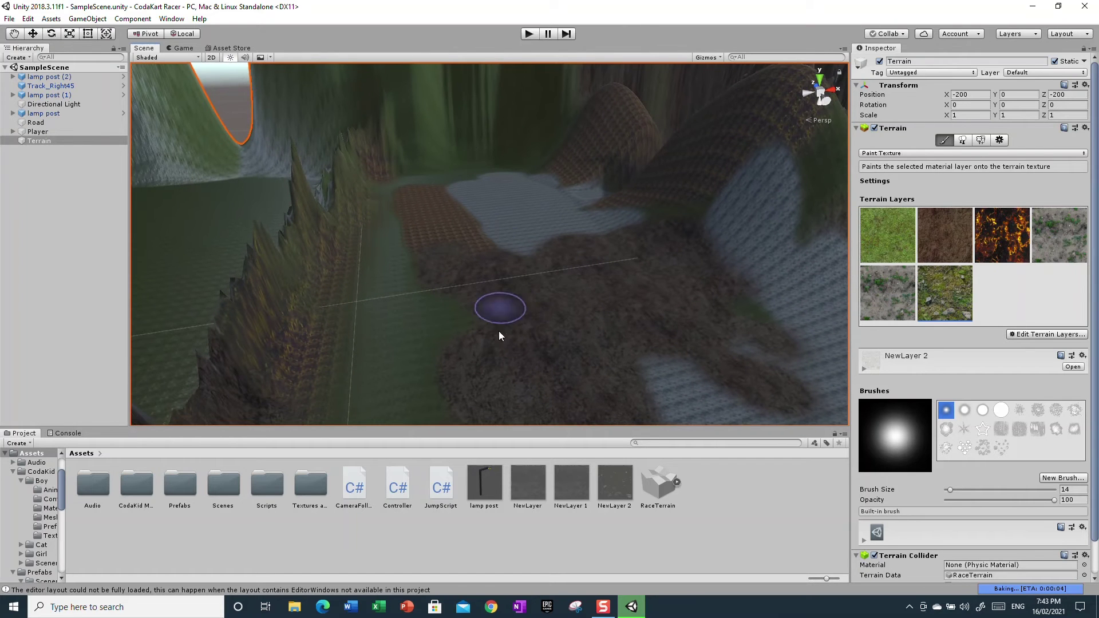
right_click_drag(500, 333, 287, 407)
right_click_drag(290, 333, 777, 324)
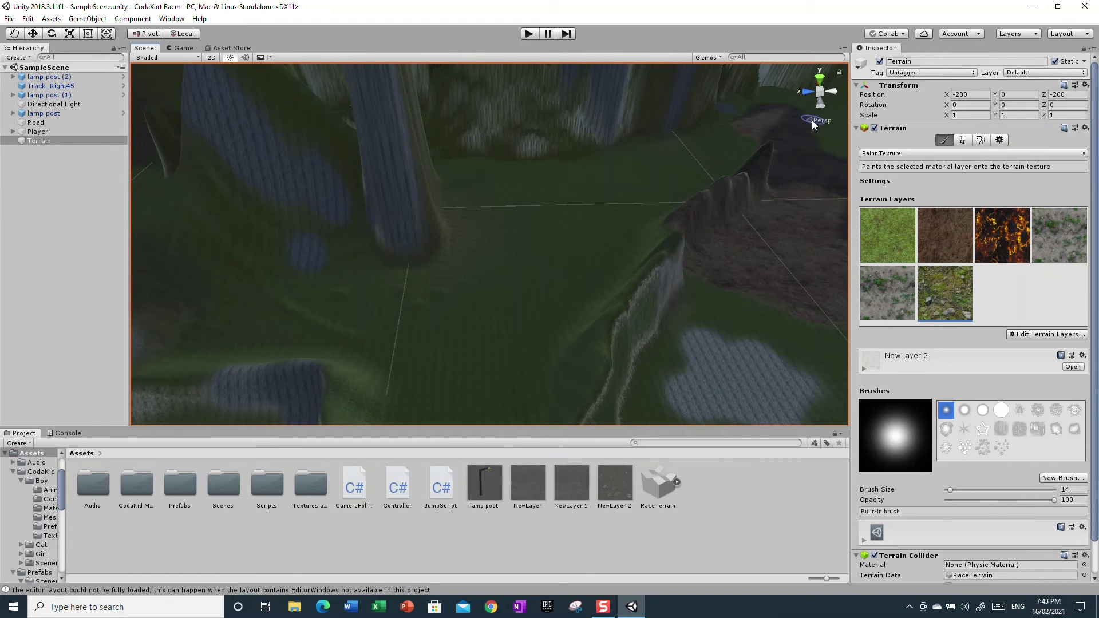
right_click_drag(691, 269, 674, 355)
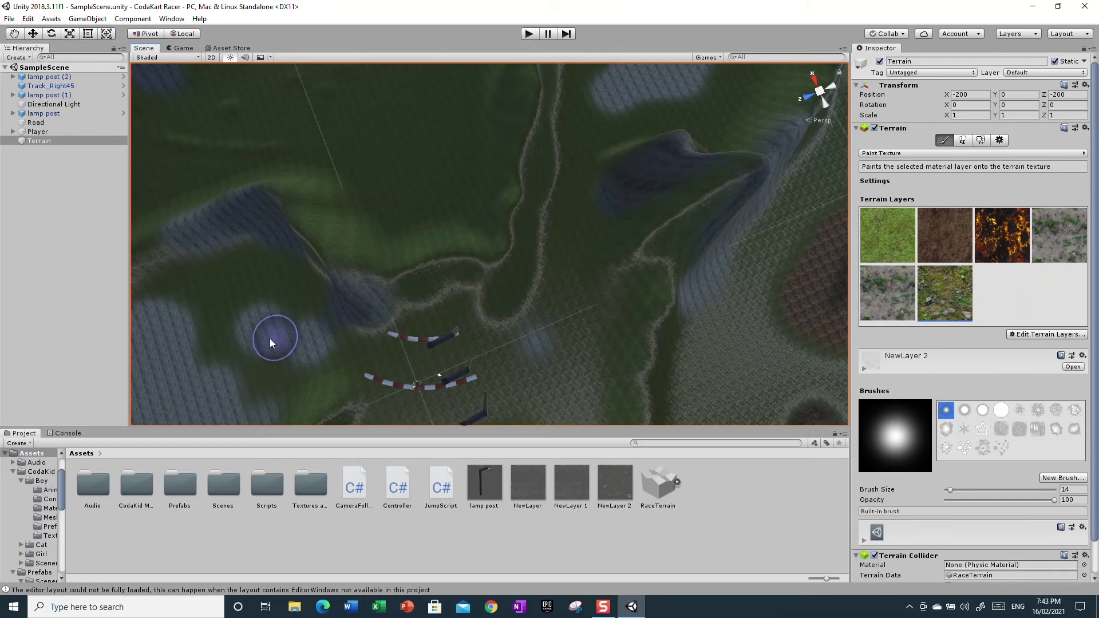
left_click(34, 211)
left_click(385, 372)
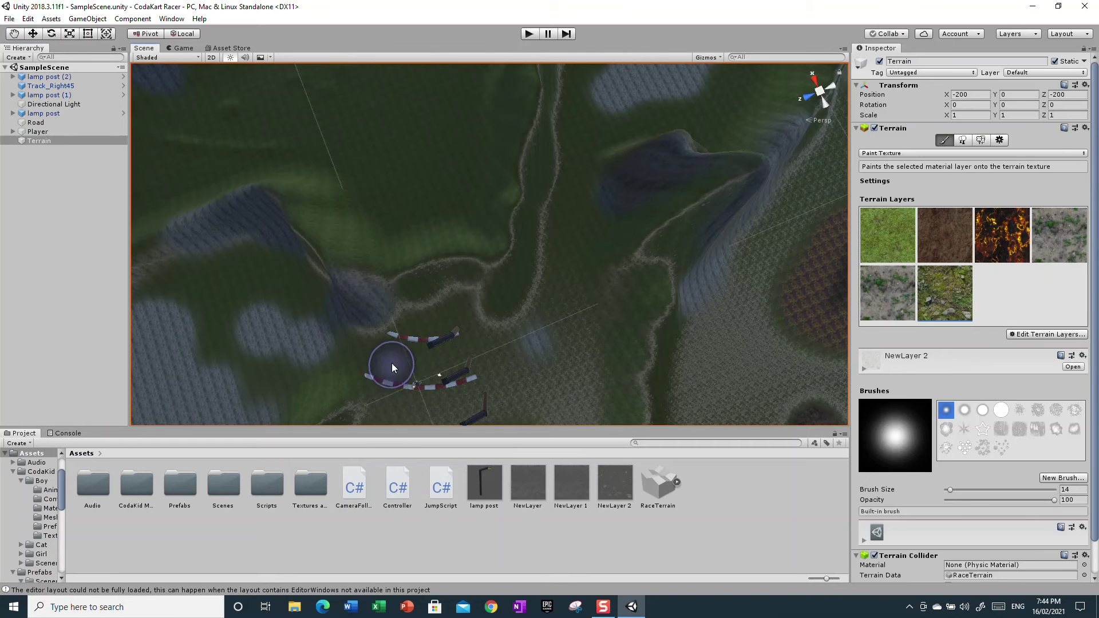
left_click(55, 190)
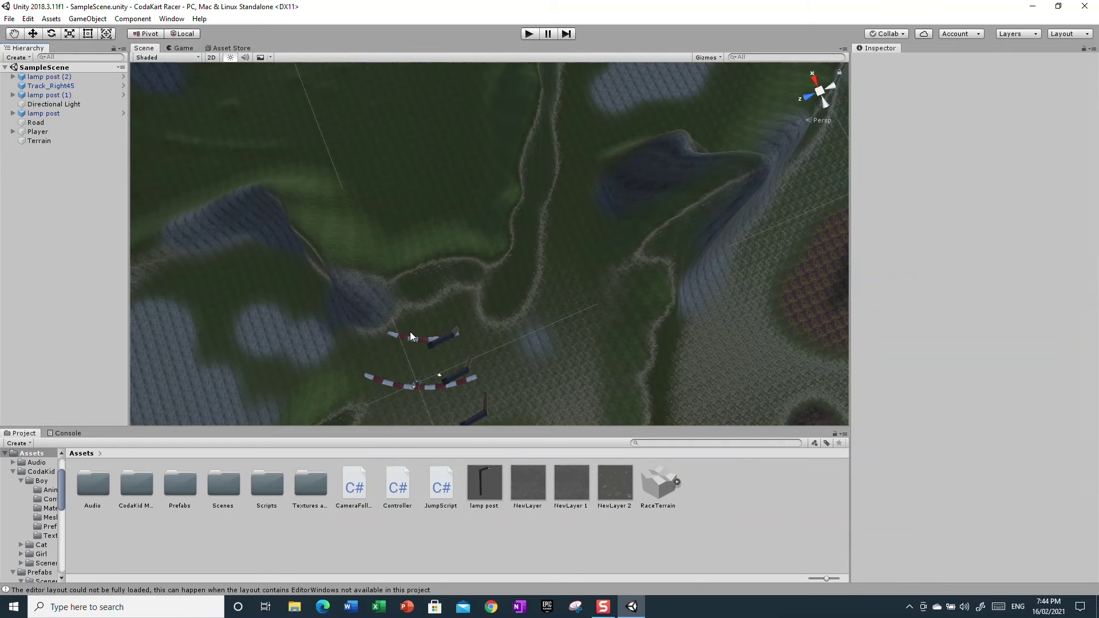
right_click_drag(584, 248, 631, 278)
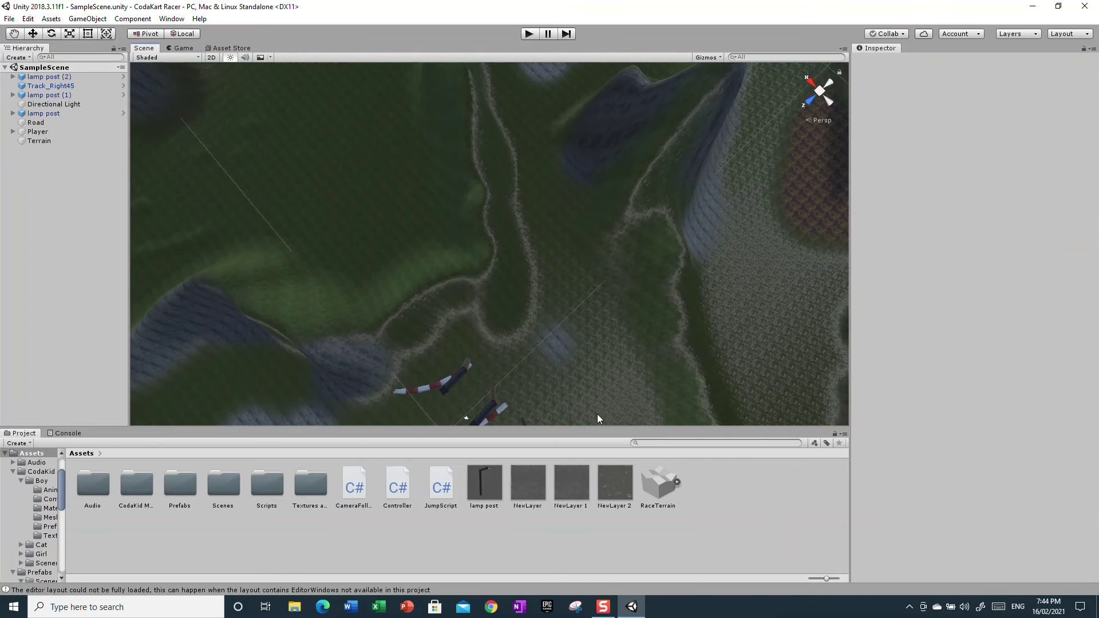
left_click(54, 137)
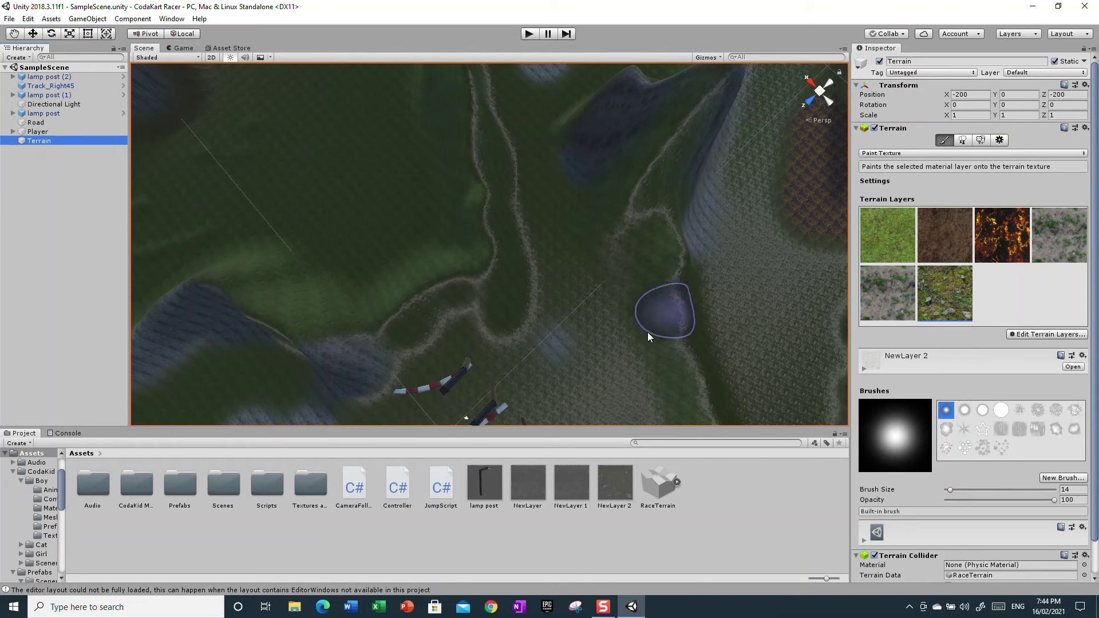
right_click_drag(647, 332, 626, 217)
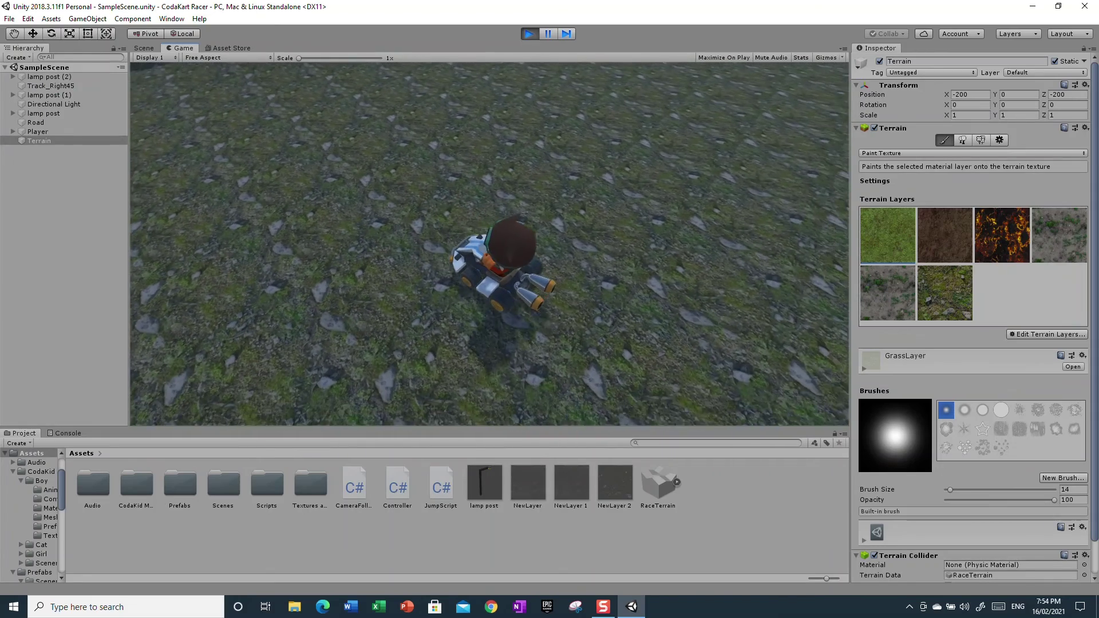
- Drive the kart over the mossy rock ground and through the grassy valley onto the brown dirt to check the painted textures
key("Up")
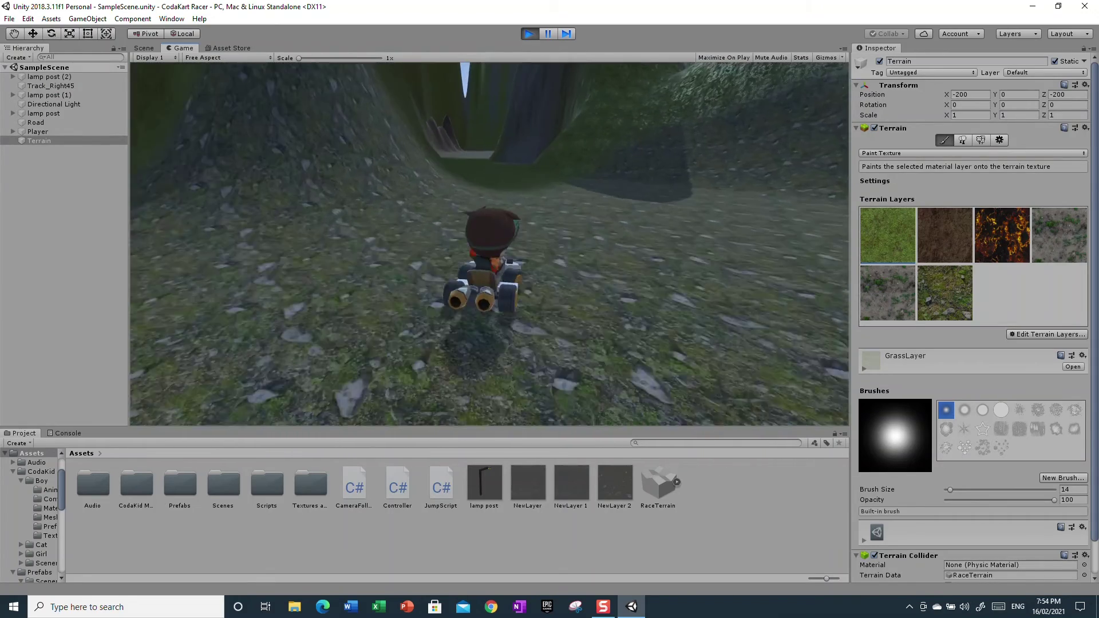
key("Left")
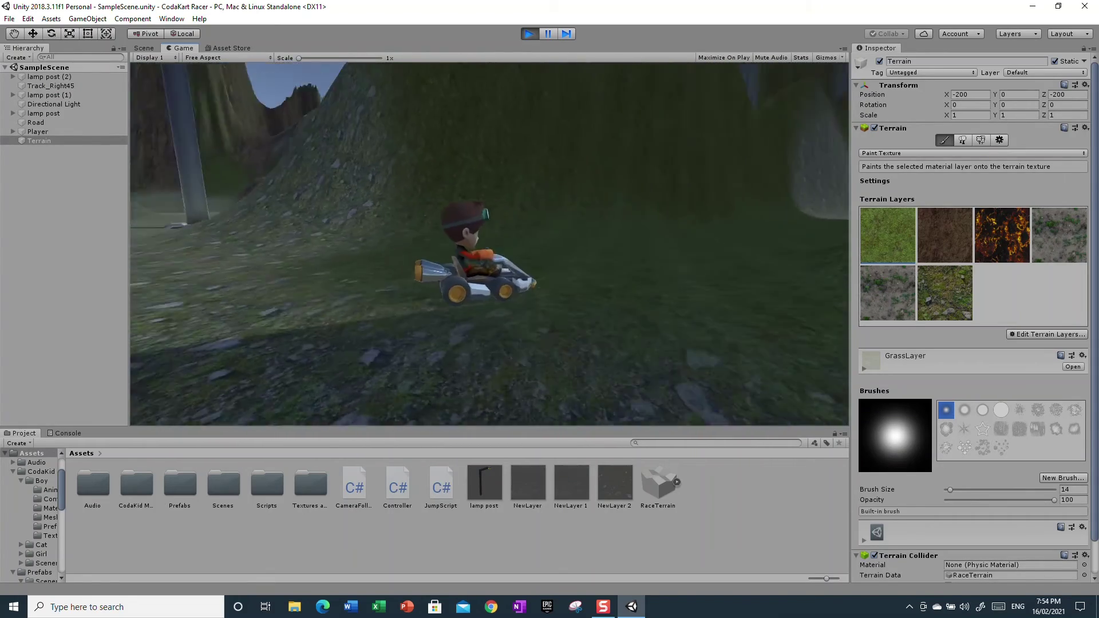
key("Right")
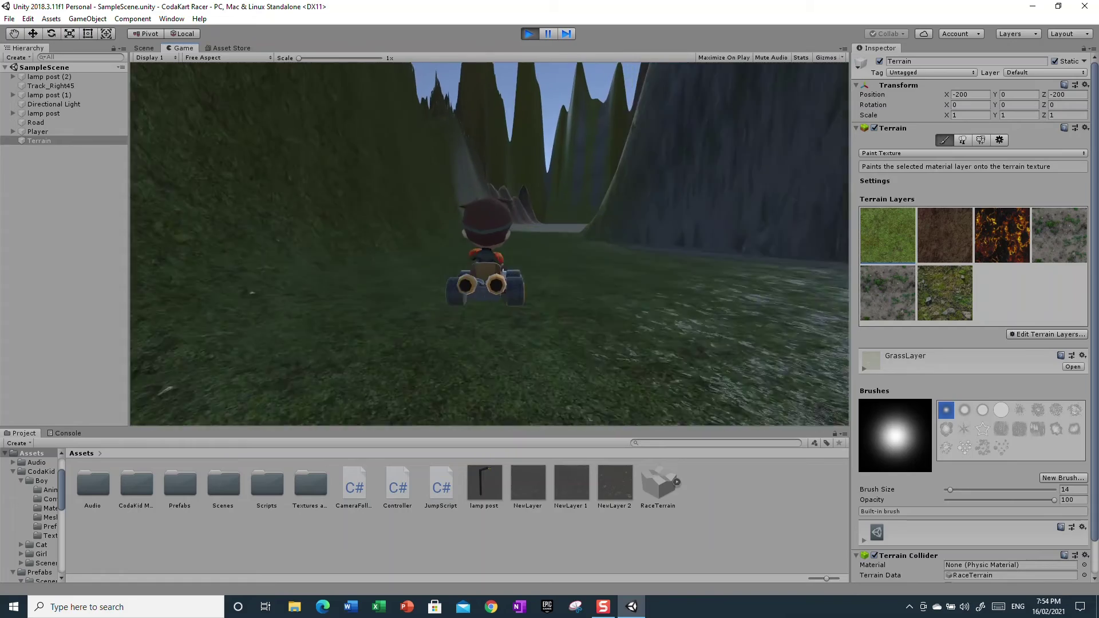
key("Right")
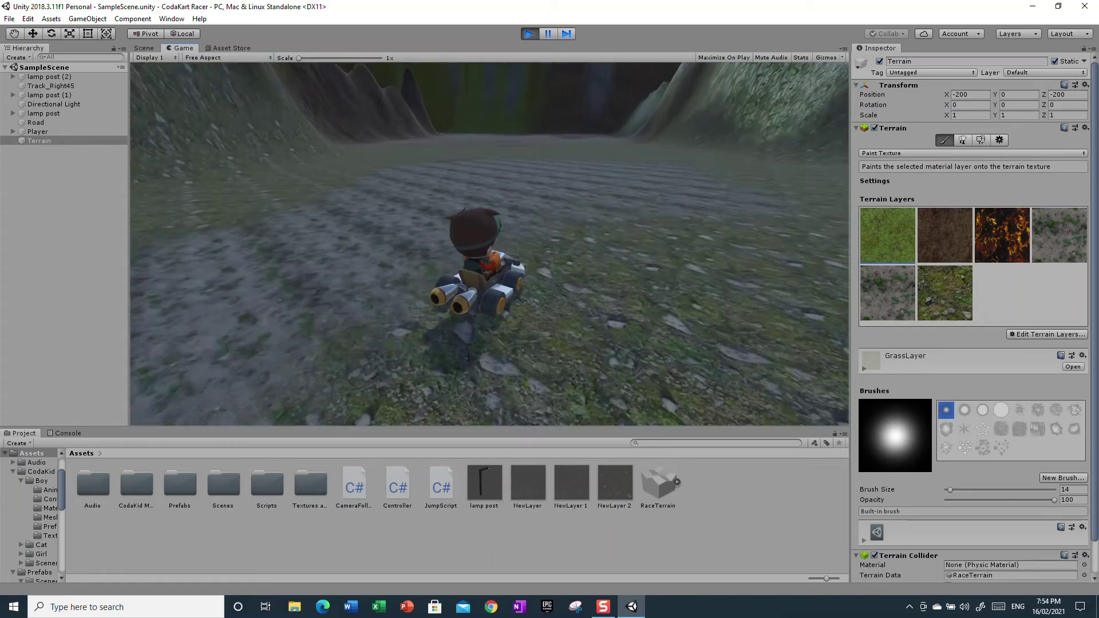
key("Left")
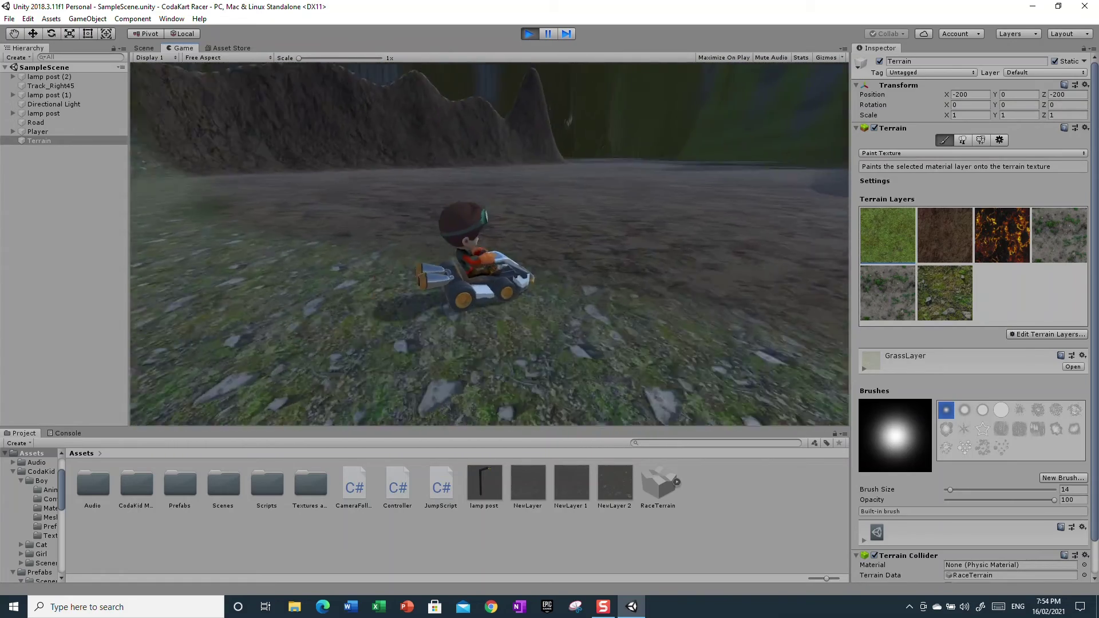
key("Left")
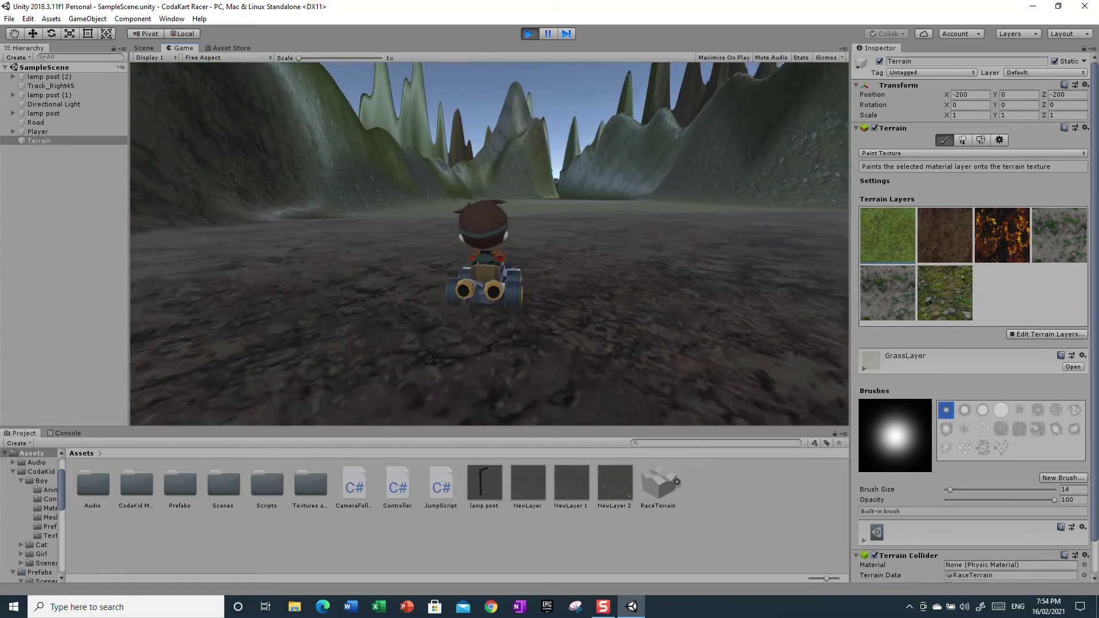
- Drive the kart through the dark, steep-walled gorge to inspect the dirt and rock textures on its floor and slopes
key("Right")
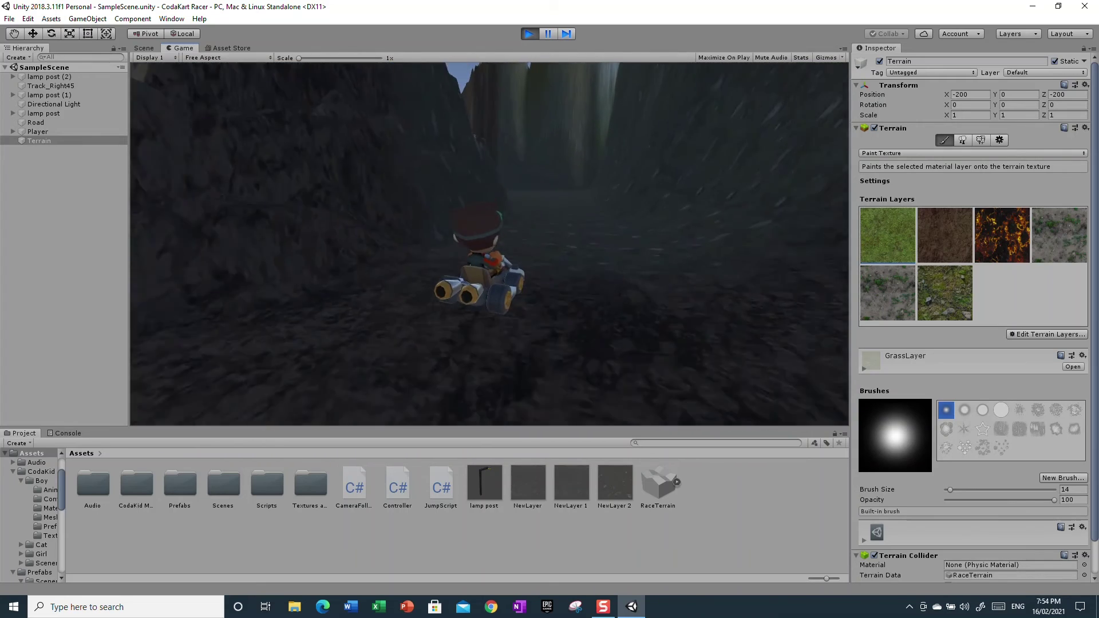
key("Up")
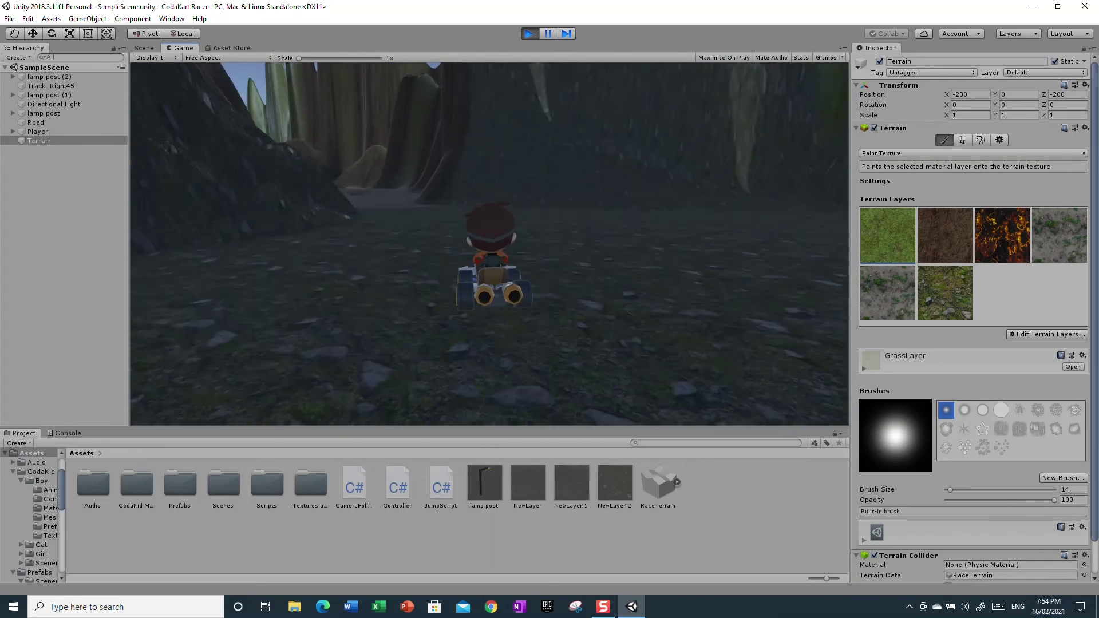
key("Left")
key("Right")
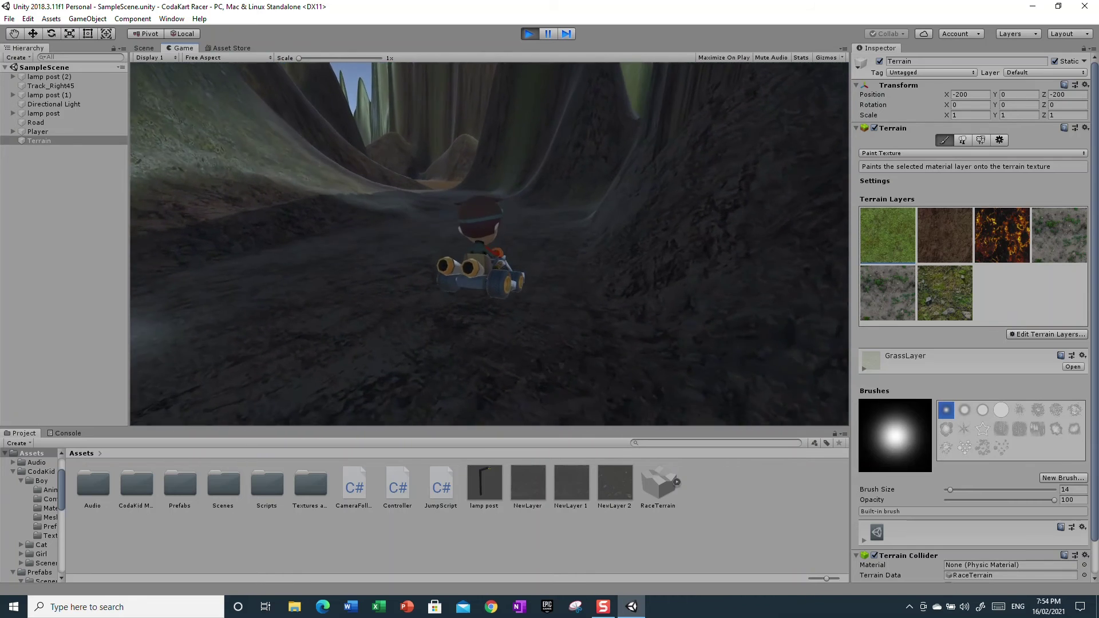
key("Up")
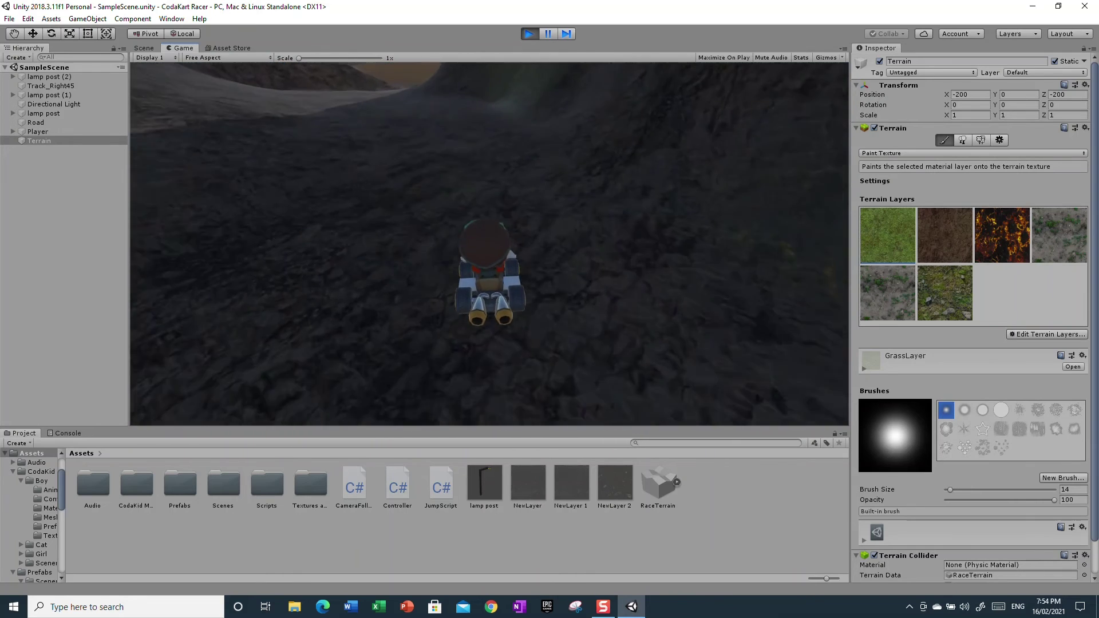
key("Right")
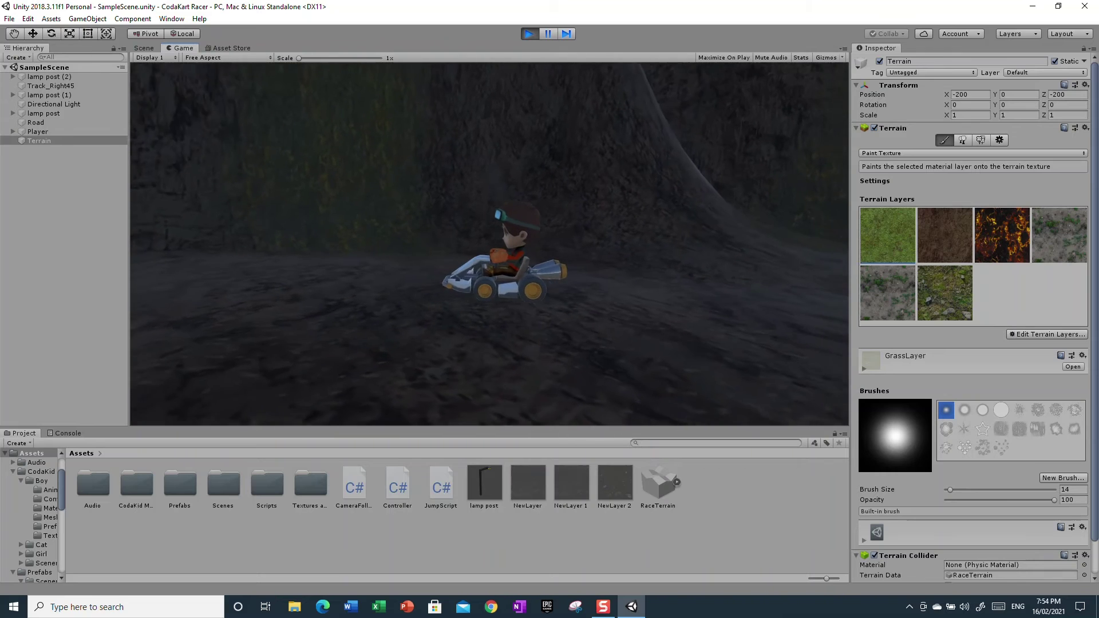
key("Right")
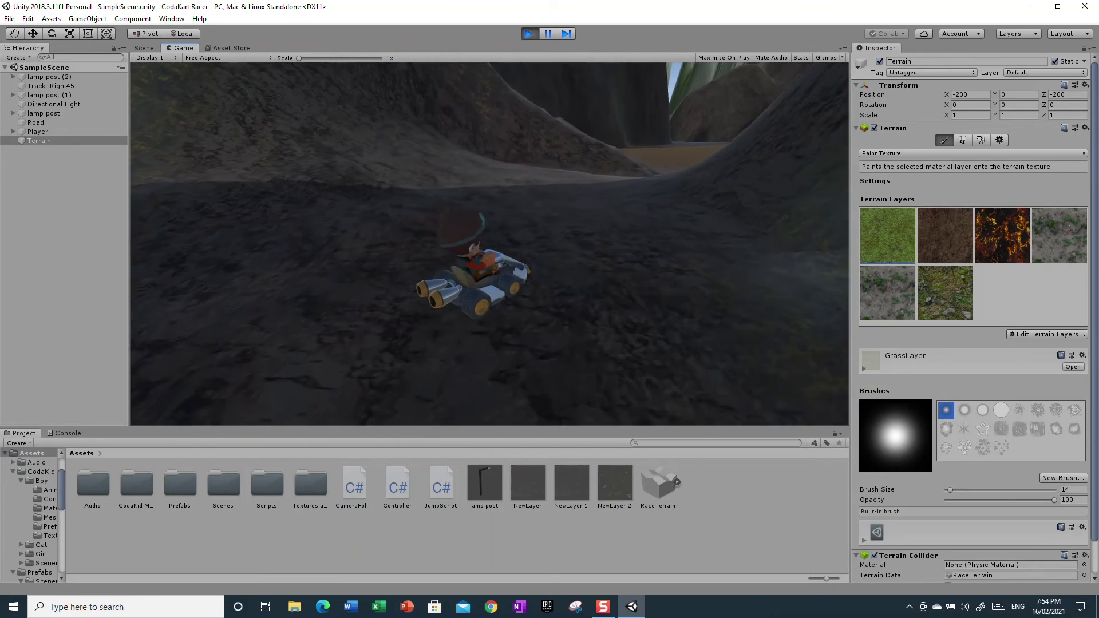
key("Left")
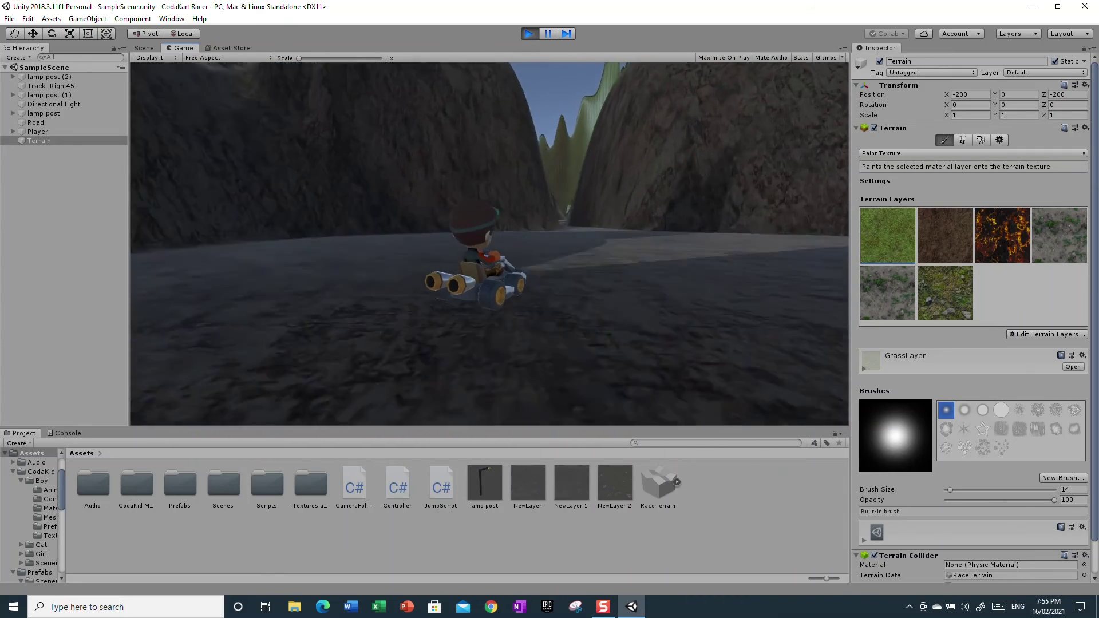
- Drive the kart out of the gorge, across the open mossy rock field and onto the grey ground layer
key("a")
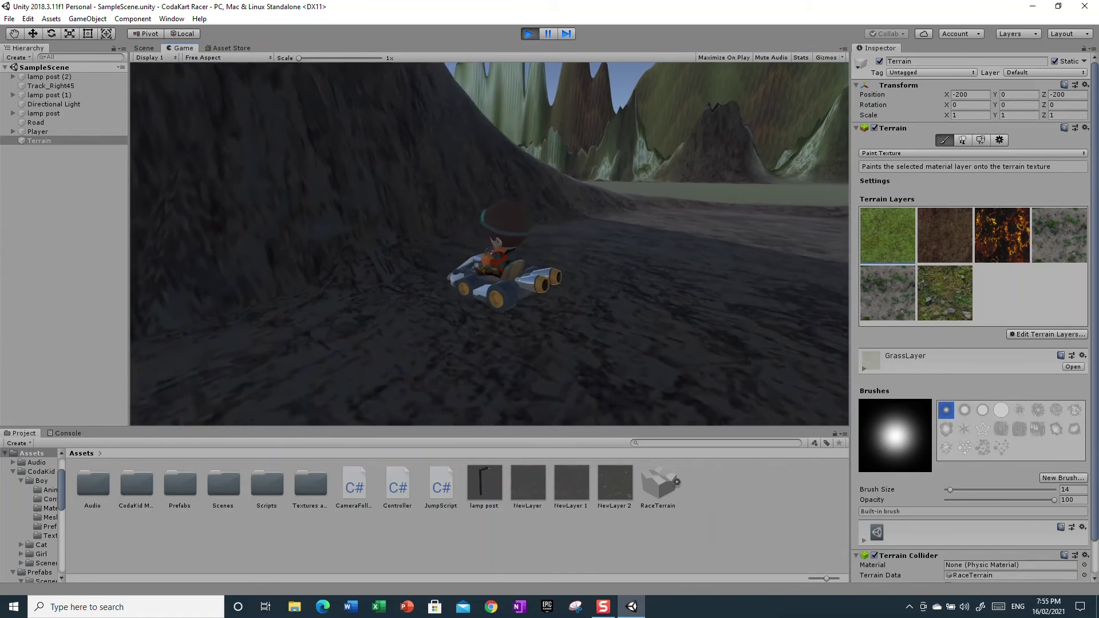
key("d")
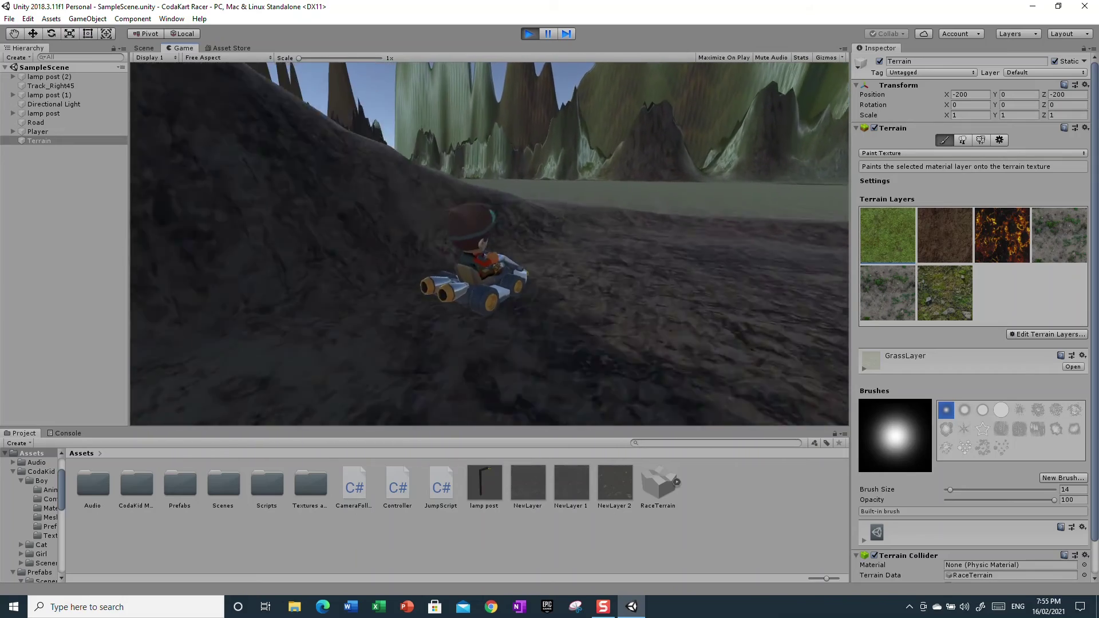
key("d")
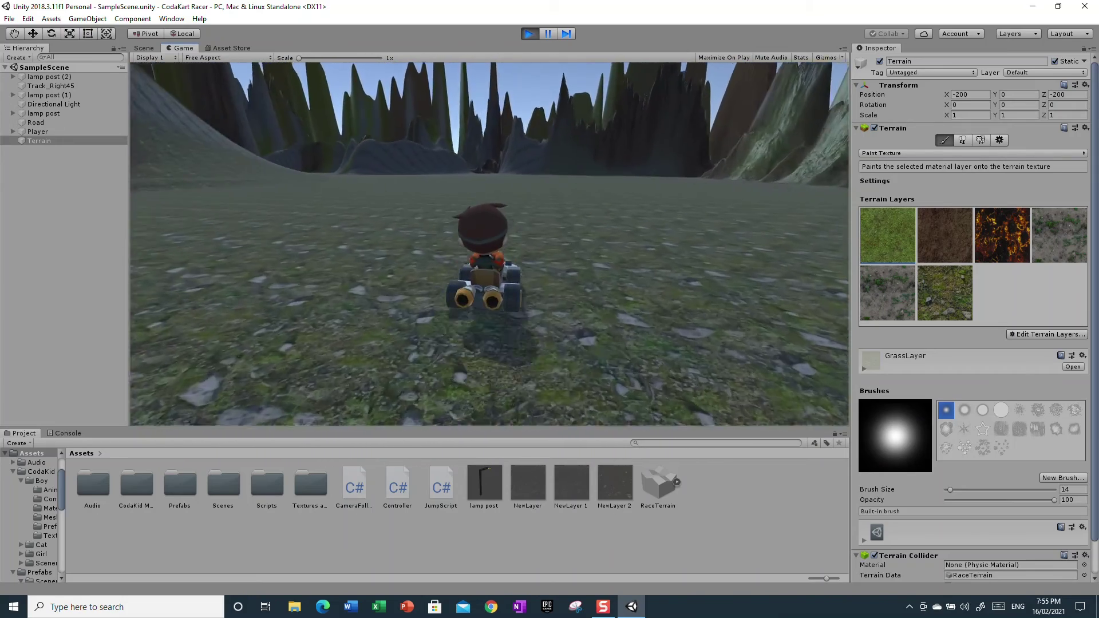
key("d")
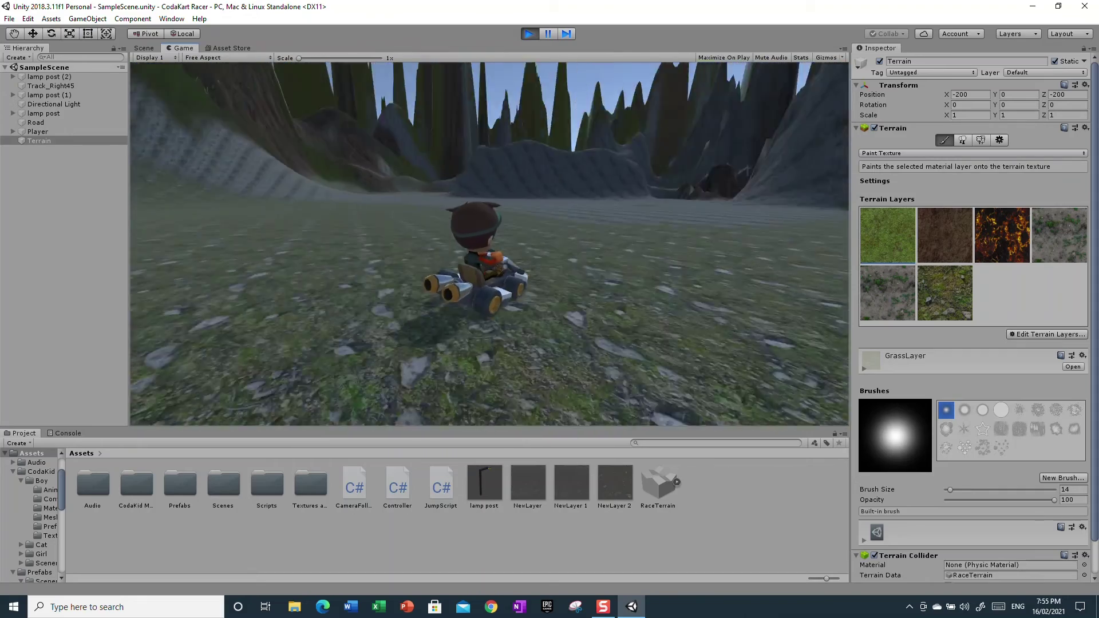
key("a")
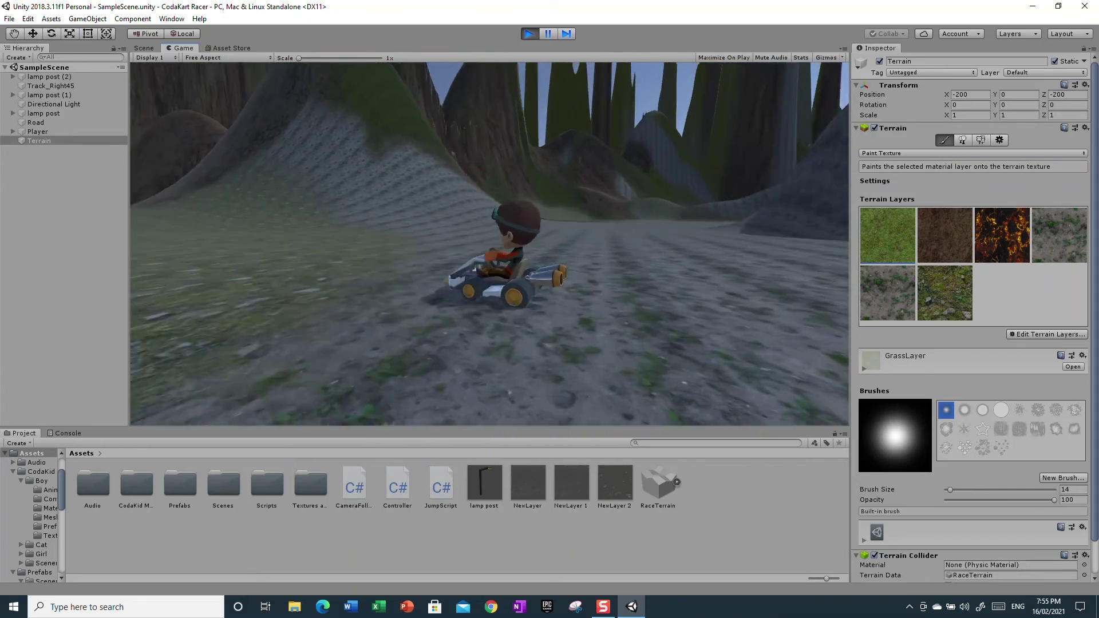
key("d")
key("a")
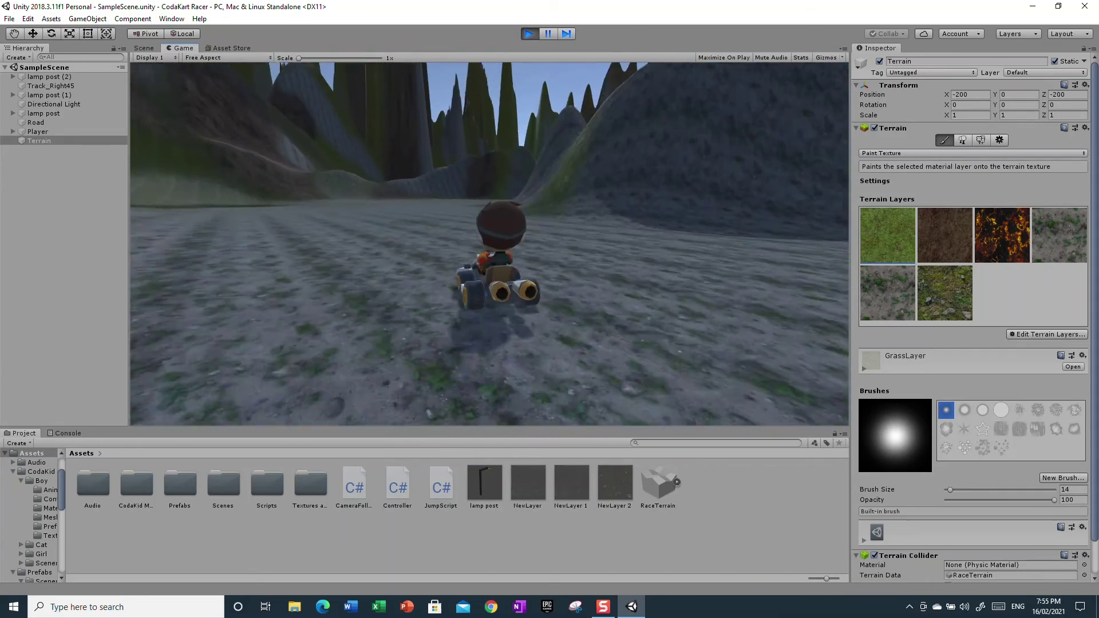
- Drive the kart back to the red-and-white track piece by the lamp posts, end the play test and view the whole terrain
key("d")
key("a")
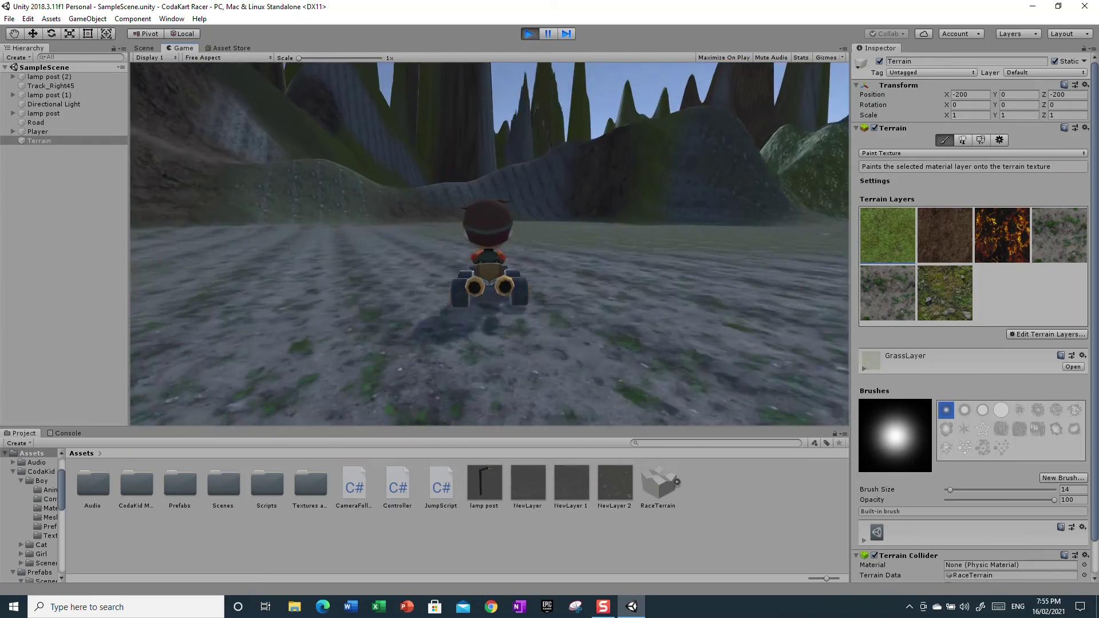
key("s")
key("d")
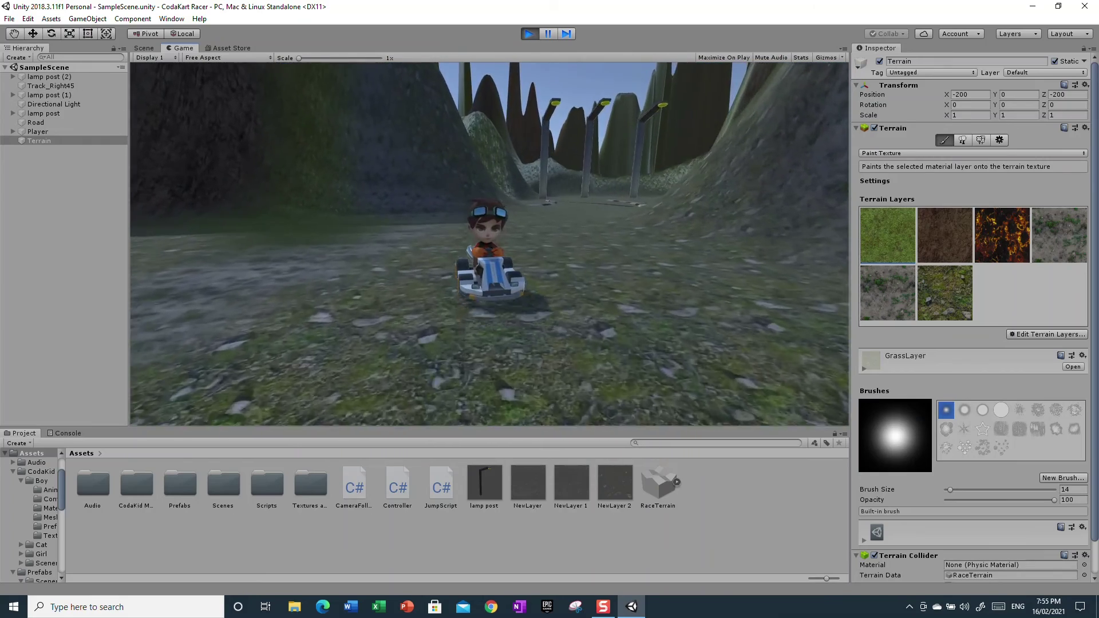
key("a")
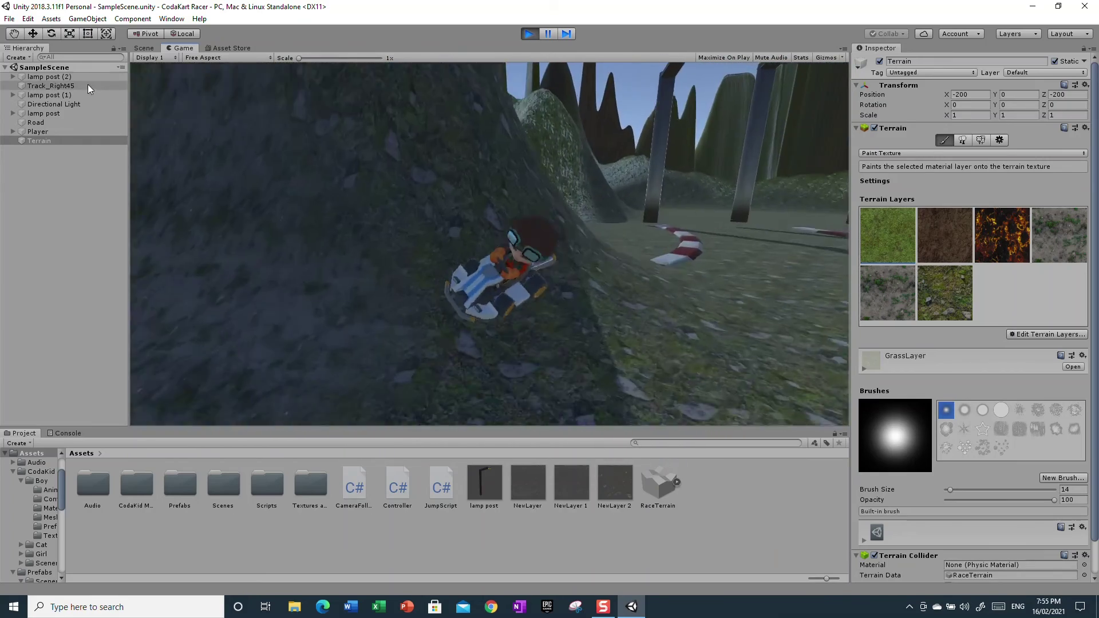
key("a")
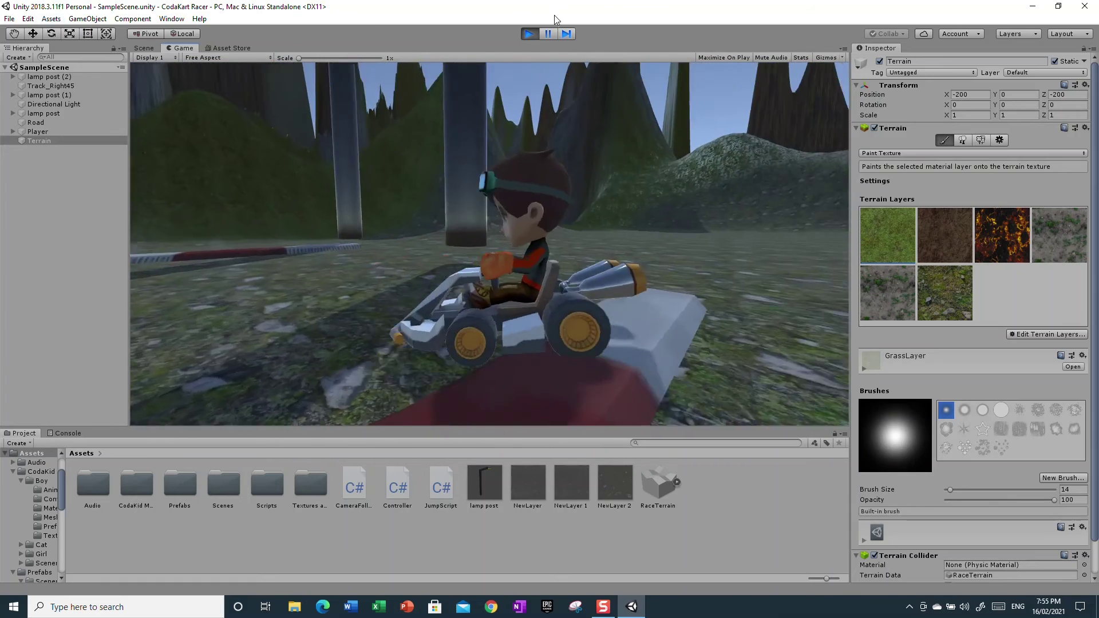
left_click(527, 36)
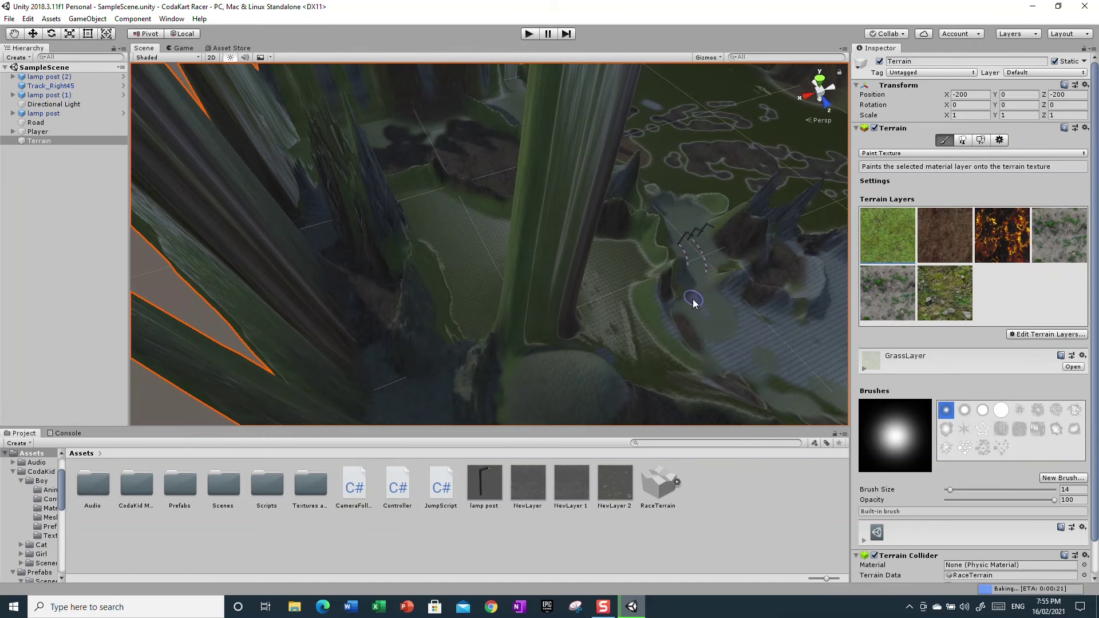
left_click_drag(714, 268, 850, 223, "alt")
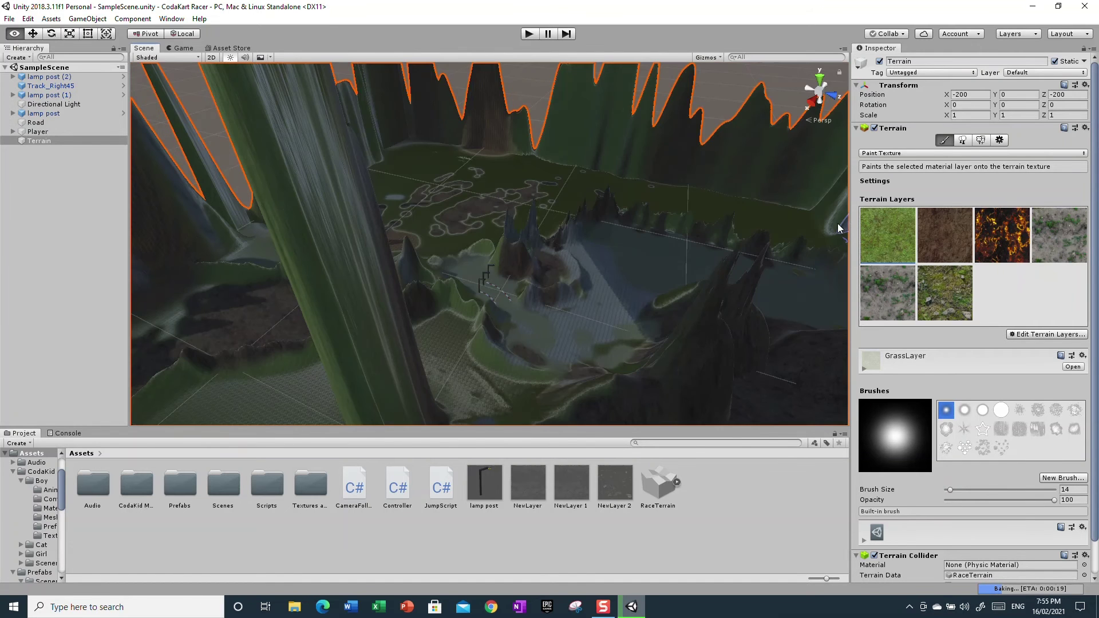
- Open the Unity Asset Store and search it for "race"
left_click(220, 48)
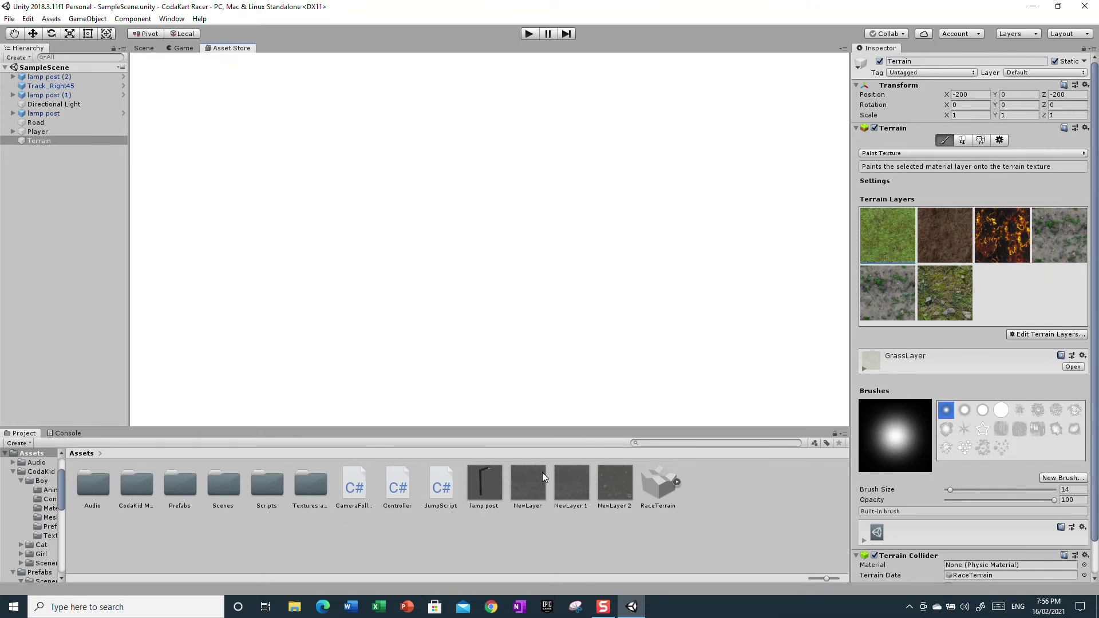
left_click_drag(532, 480, 312, 497)
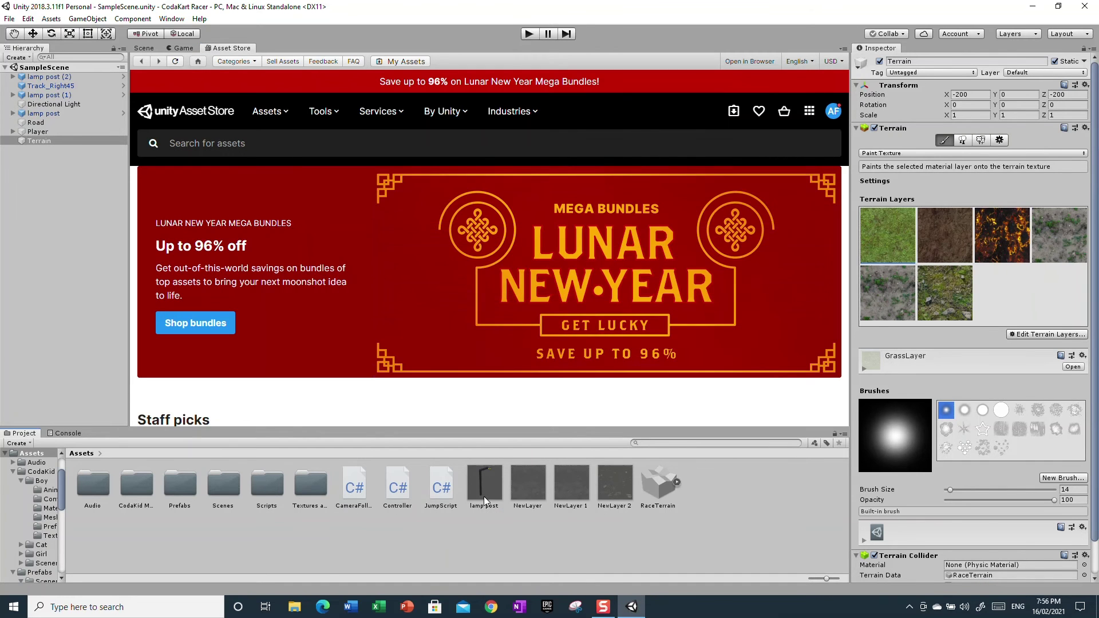
left_click_drag(530, 495, 309, 480)
left_click(225, 144)
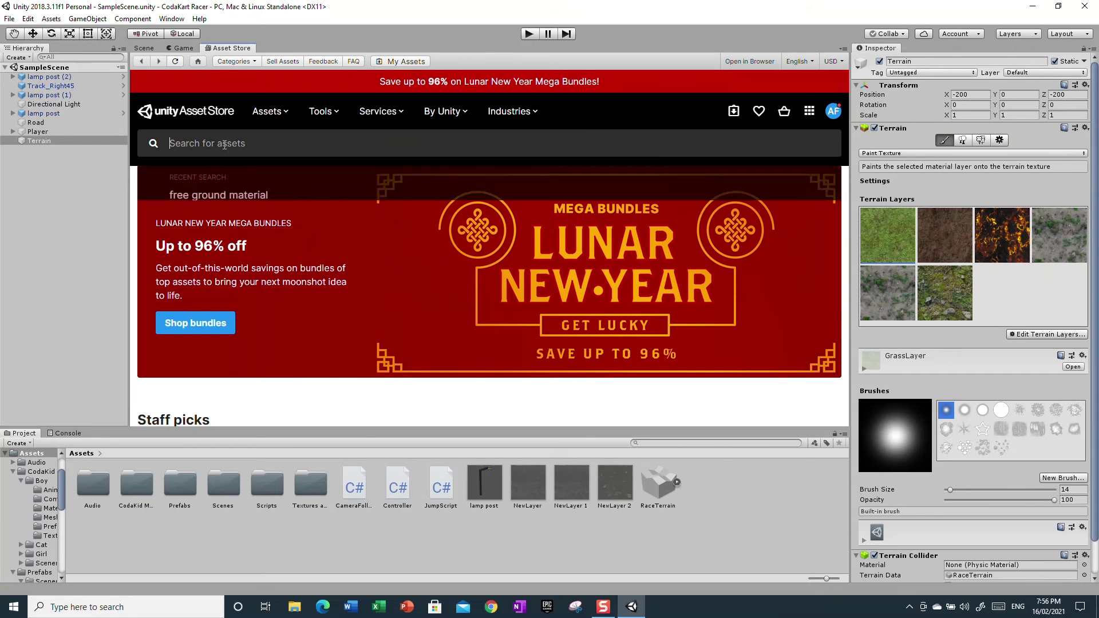
type("race")
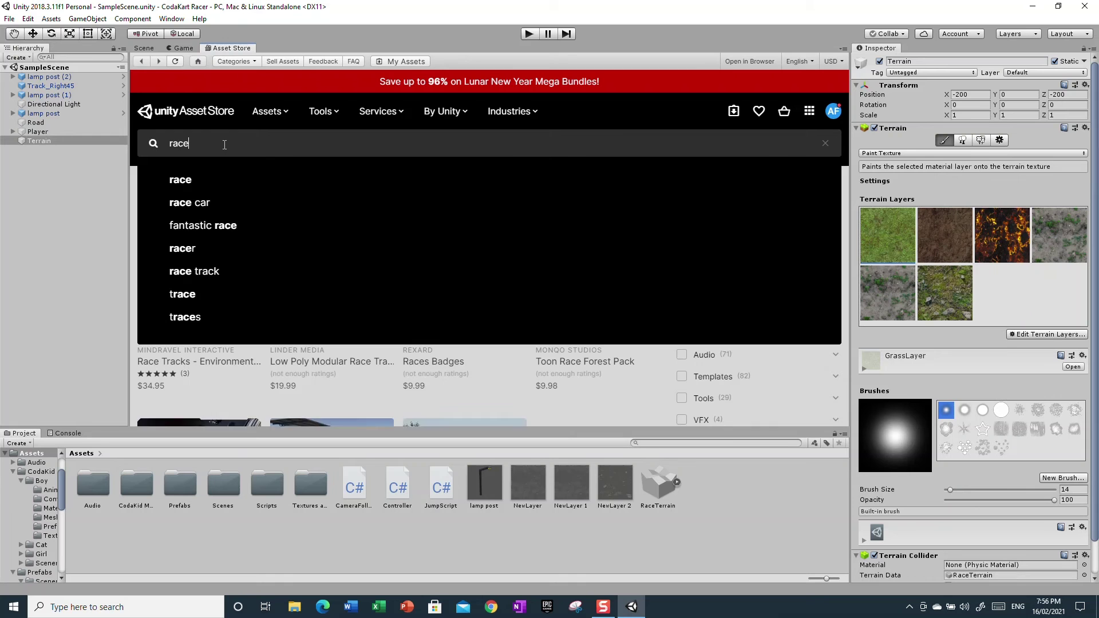
key("Return")
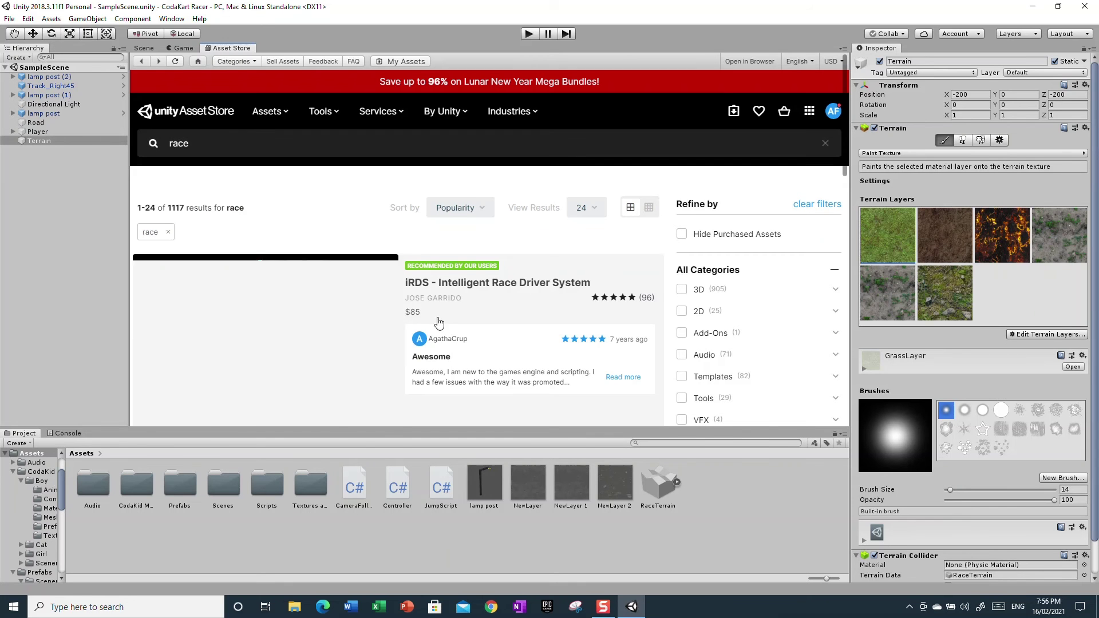
- Browse the first page of "race" results, comparing the race track assets, their prices and the available filters
scroll(589, 291, "down", 3)
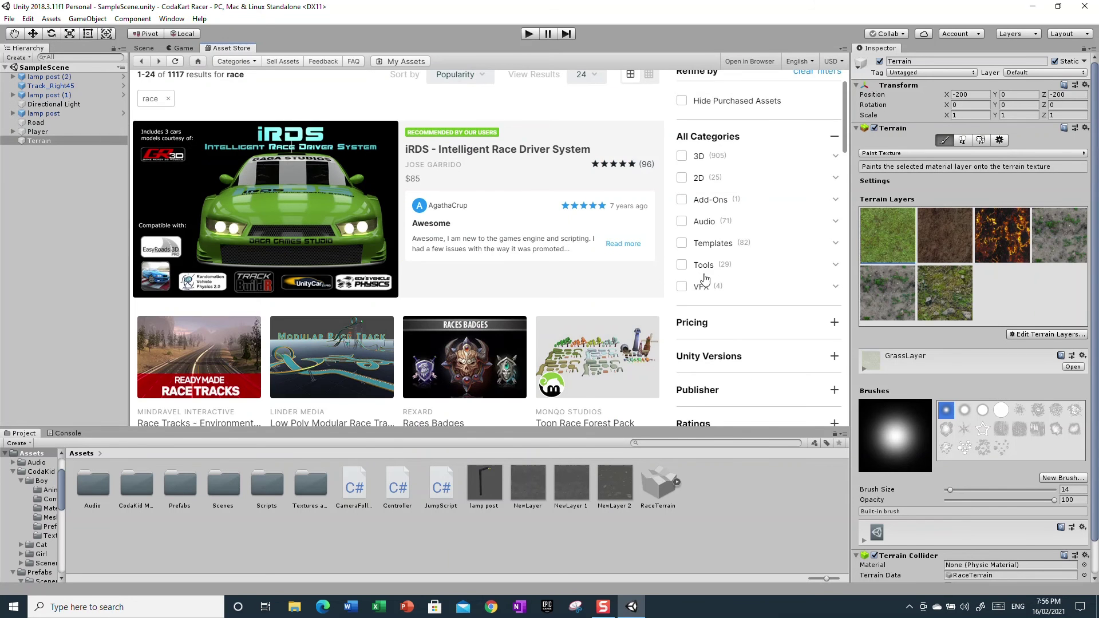
scroll(705, 279, "down", 2)
scroll(706, 279, "up", 5)
scroll(532, 332, "down", 5)
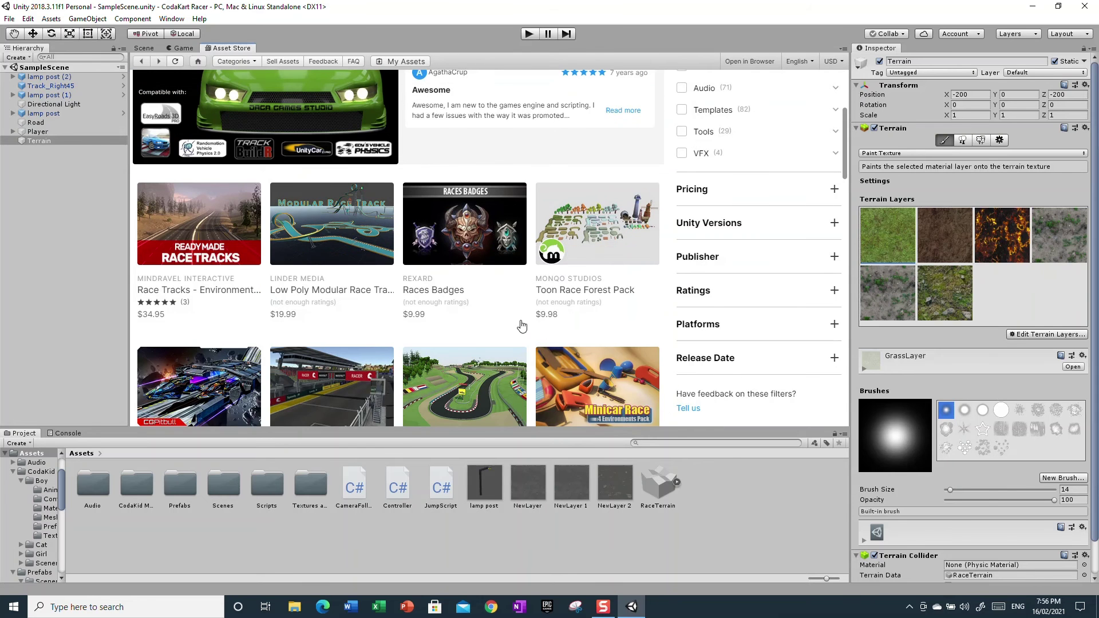
scroll(519, 326, "down", 5)
scroll(521, 325, "down", 3)
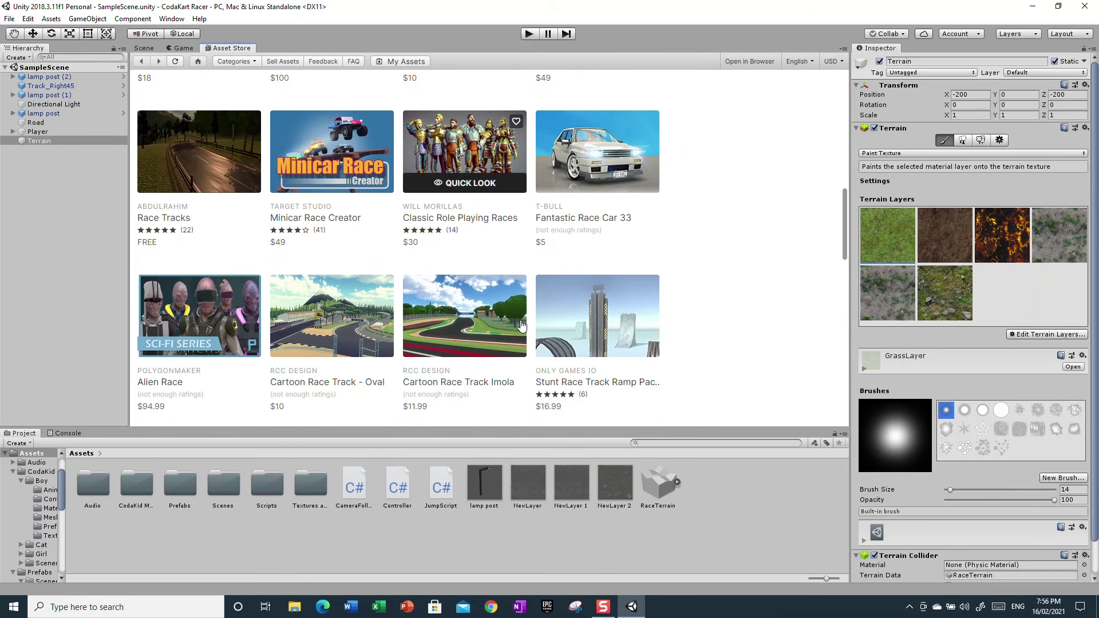
scroll(521, 325, "down", 3)
scroll(520, 325, "down", 3)
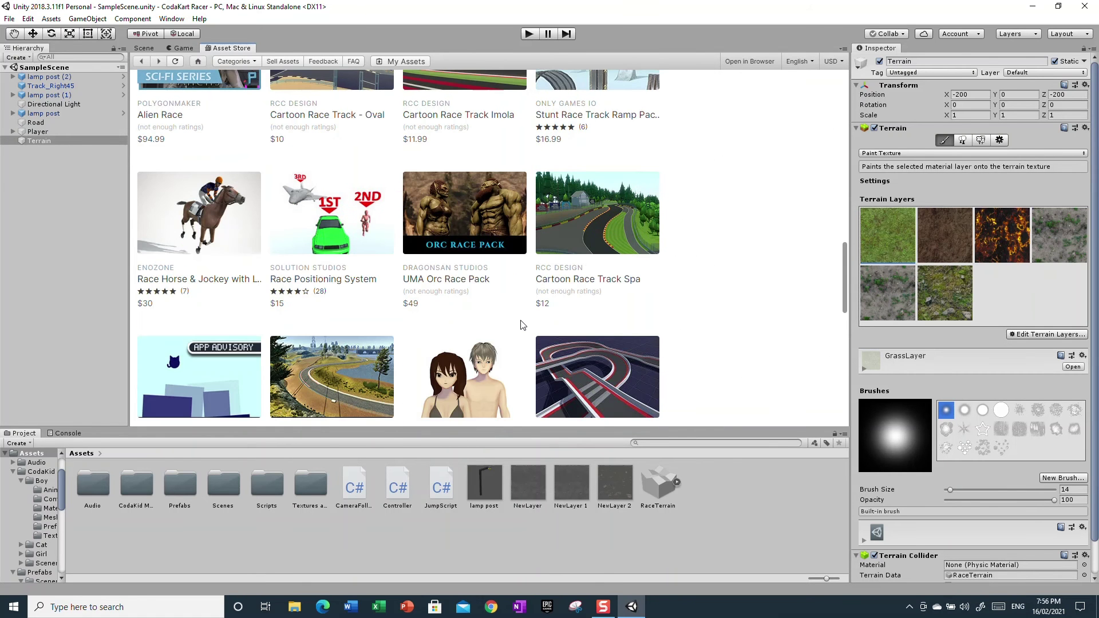
scroll(521, 323, "down", 5)
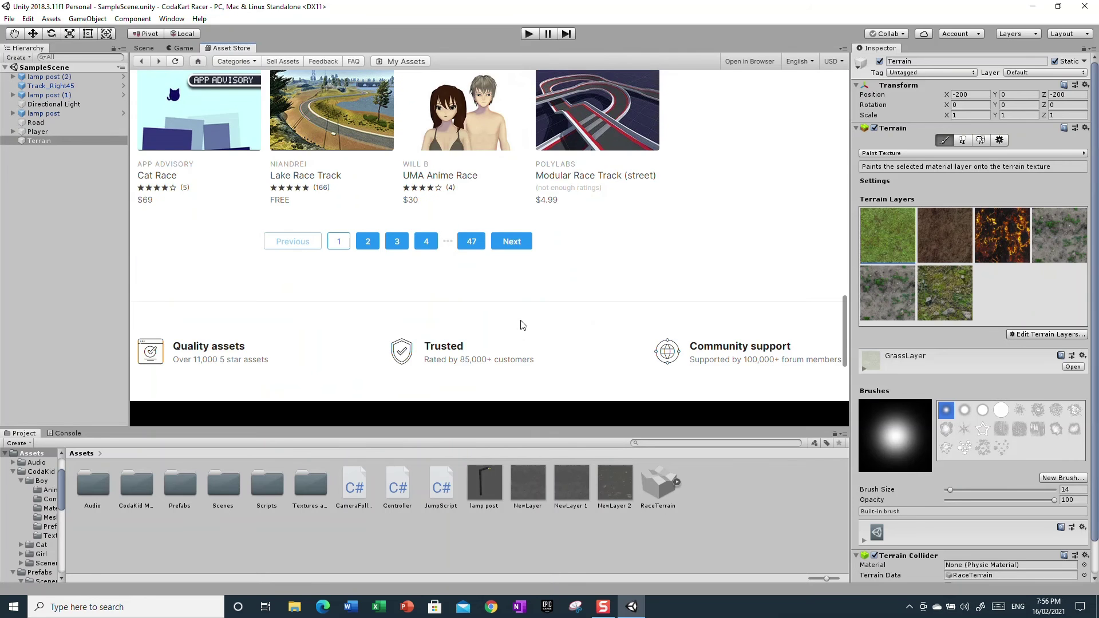
- Preview the free Lake Race Track asset's images and download details, close the preview and return to the upper search results
scroll(520, 321, "up", 2)
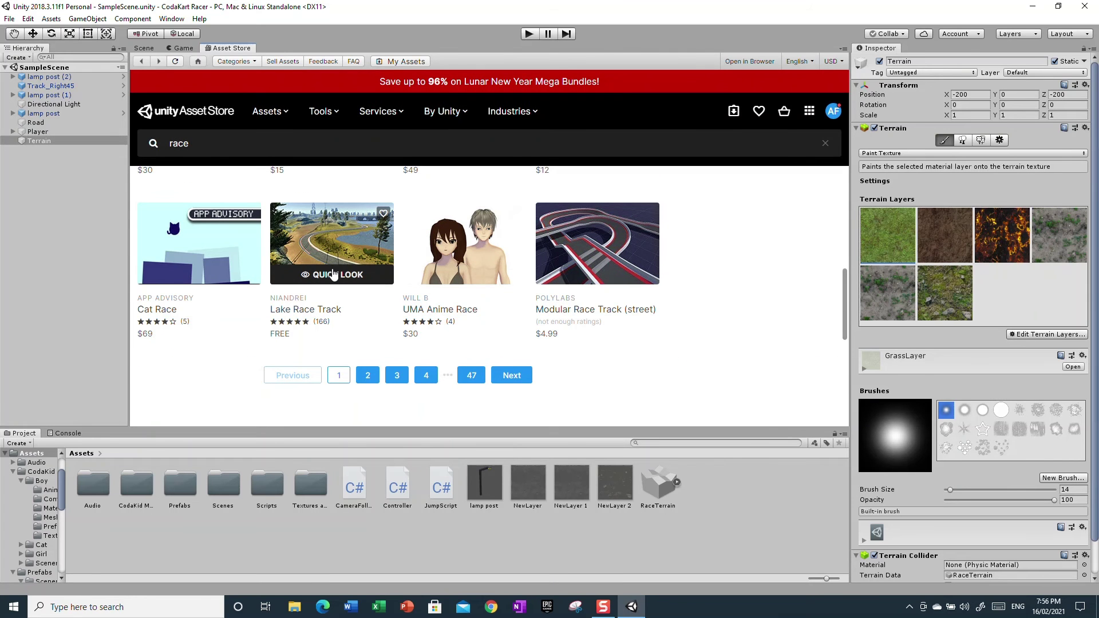
left_click(333, 275)
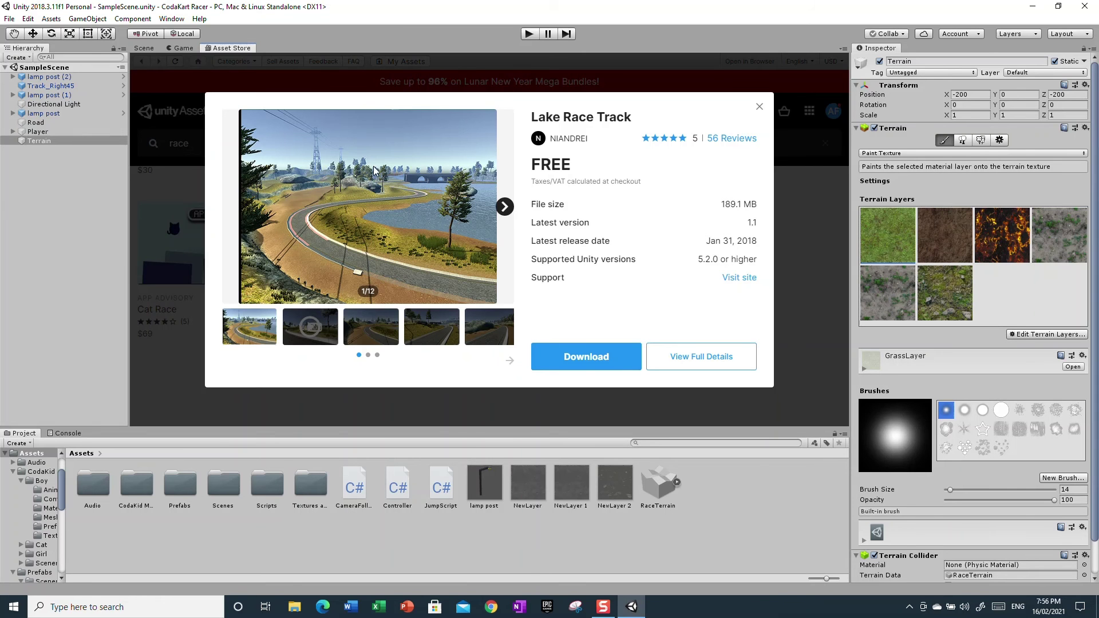
left_click(759, 110)
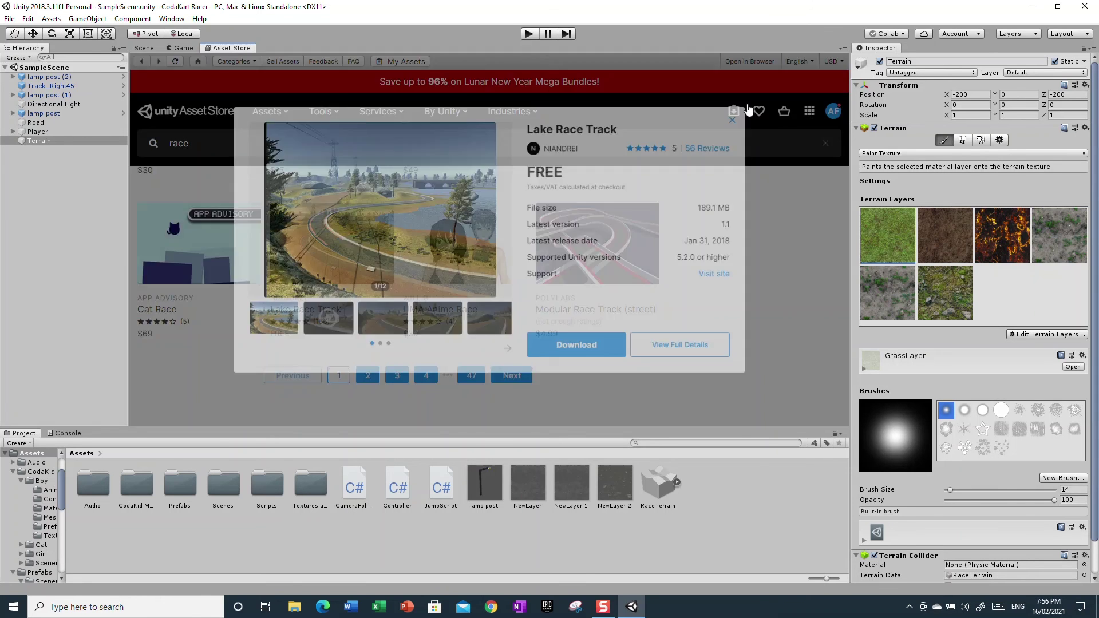
scroll(181, 74, "up", 5)
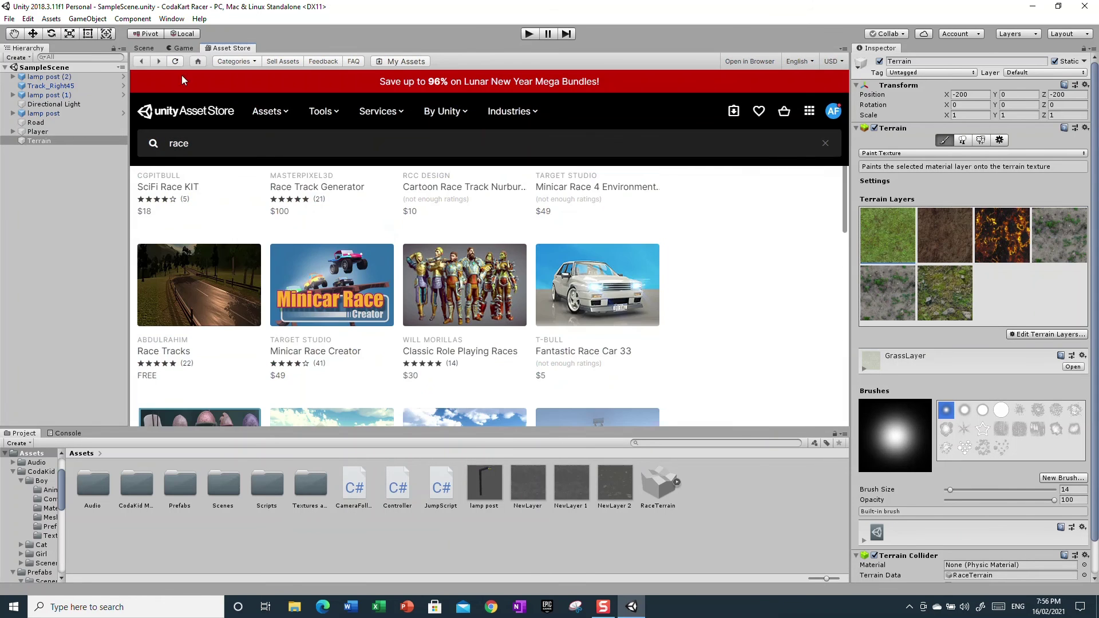
- Return to the Scene view and inspect the terrain around the lamp posts from another angle
left_click(150, 47)
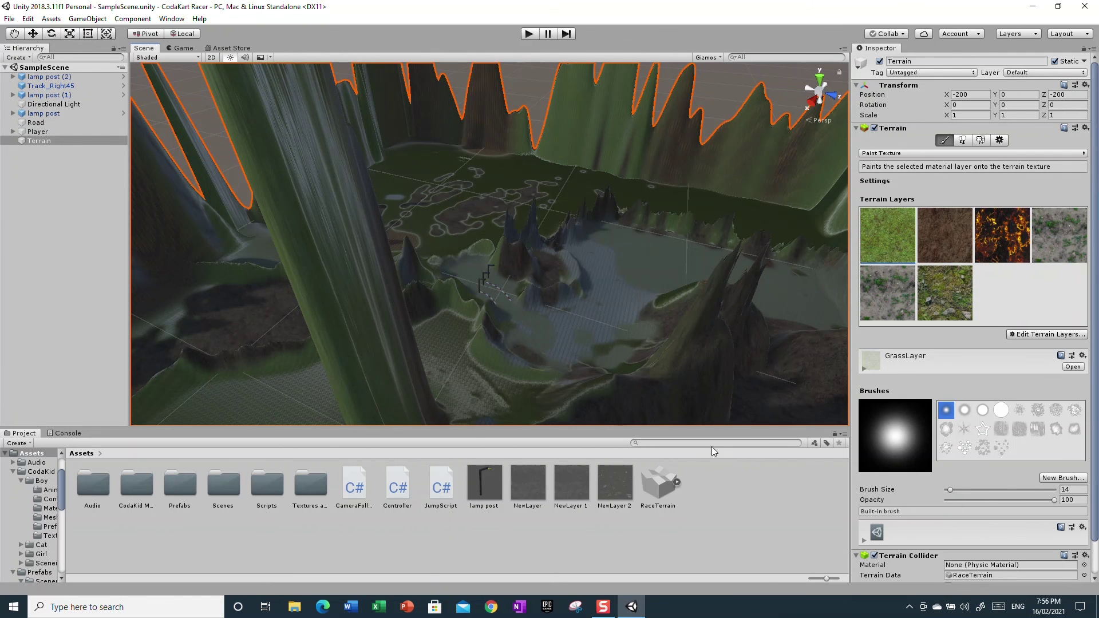
right_click_drag(658, 385, 463, 422)
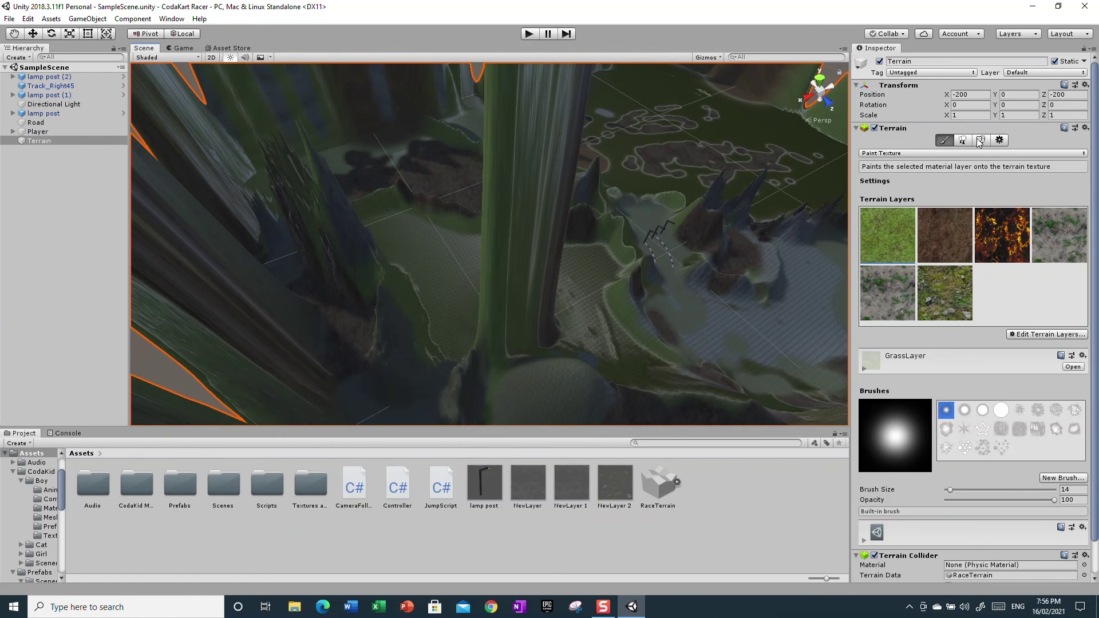